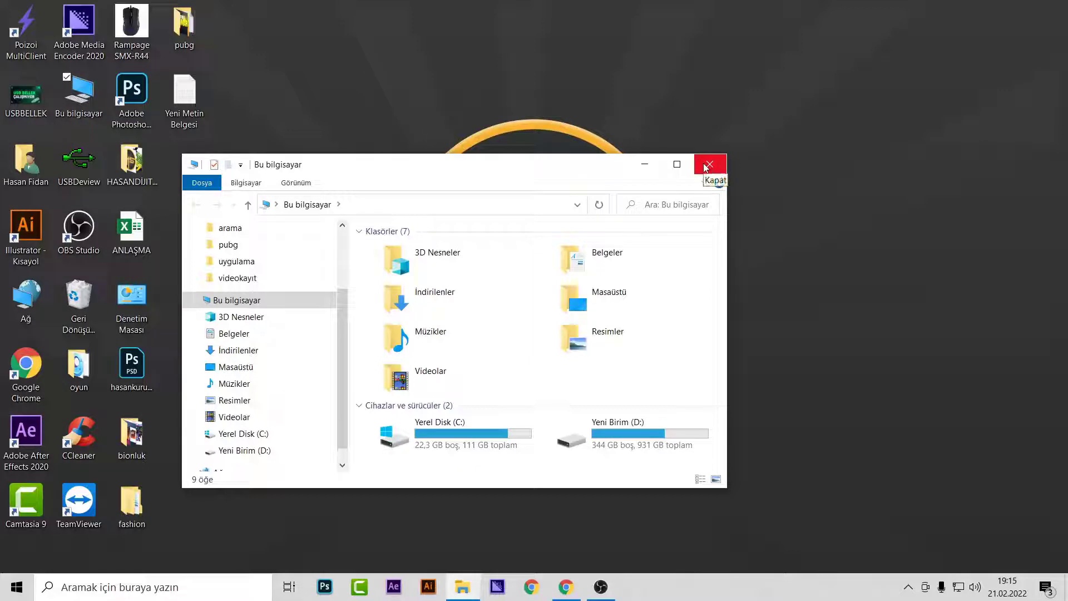
Close the Bu bilgisayar window and open Disk Yönetimi by searching Windows for "disk".
{"action": "left_click", "coordinate": [705, 167]}
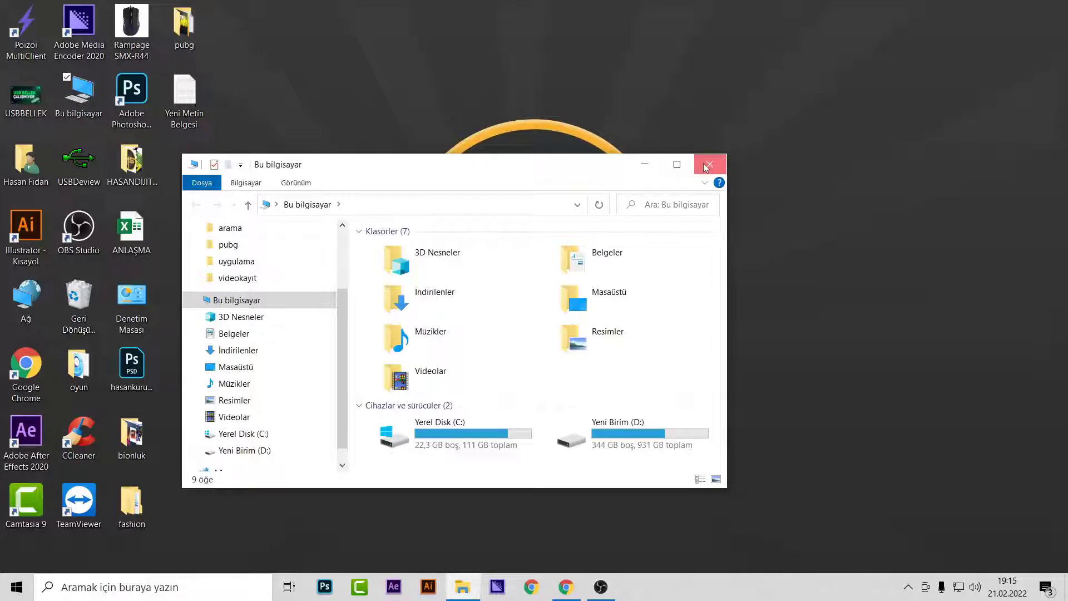
{"action": "left_click", "coordinate": [708, 165]}
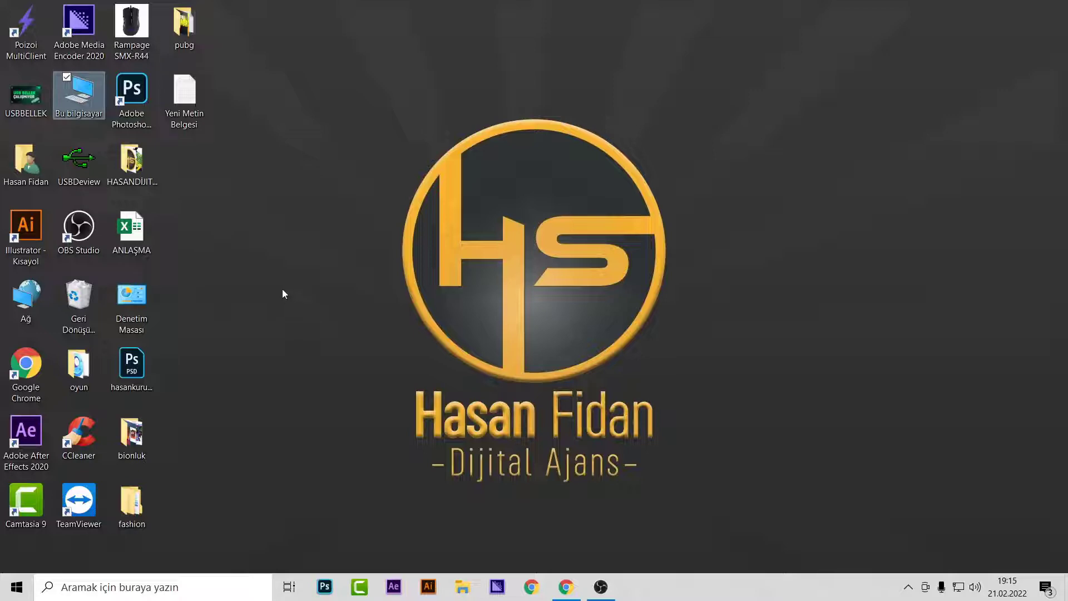
{"action": "left_click", "coordinate": [159, 596]}
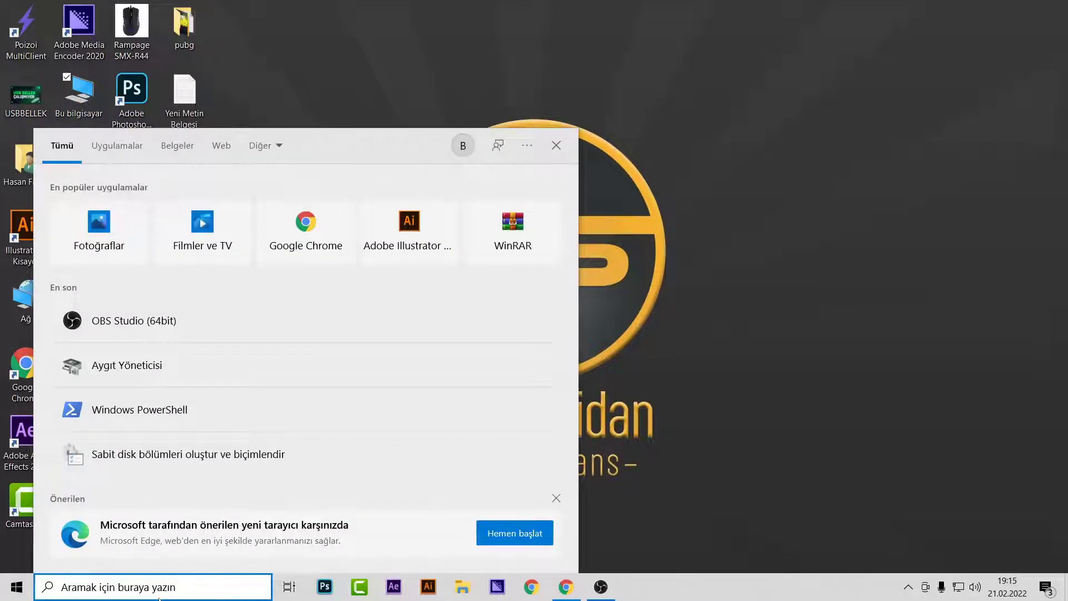
{"action": "type", "text": "ayg"}
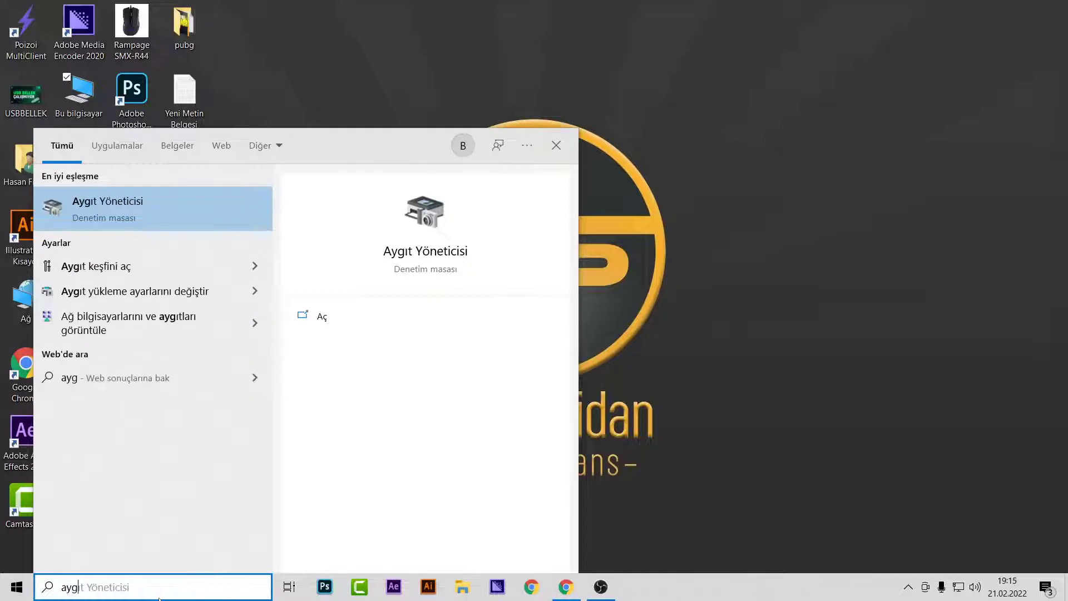
{"action": "key", "text": "BackSpace"}
{"action": "key", "text": "BackSpace"}
{"action": "key", "text": "BackSpace"}
{"action": "type", "text": "disk"}
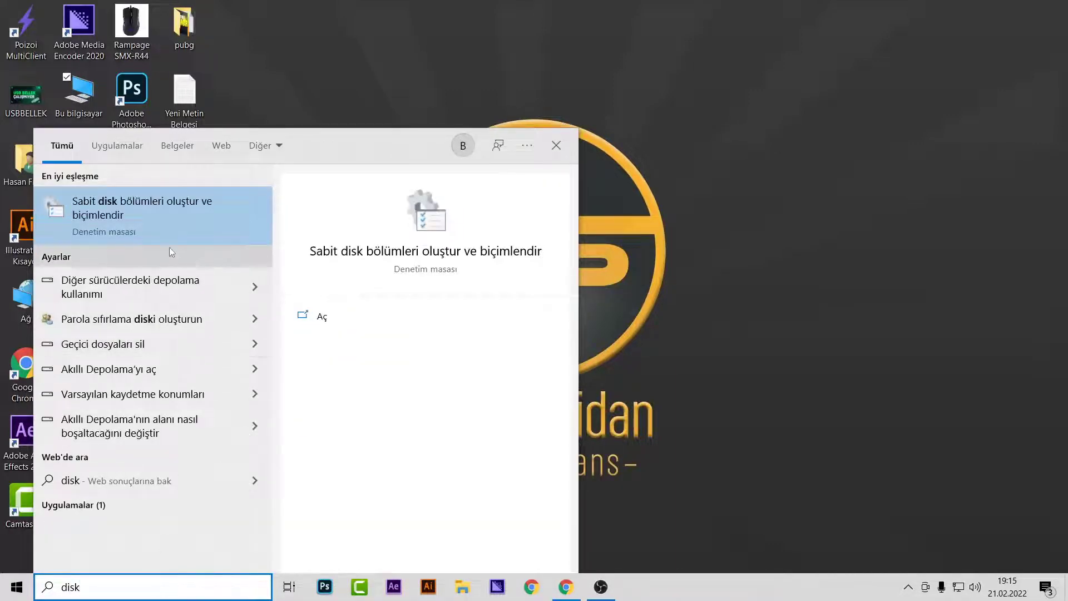
{"action": "left_click", "coordinate": [182, 209]}
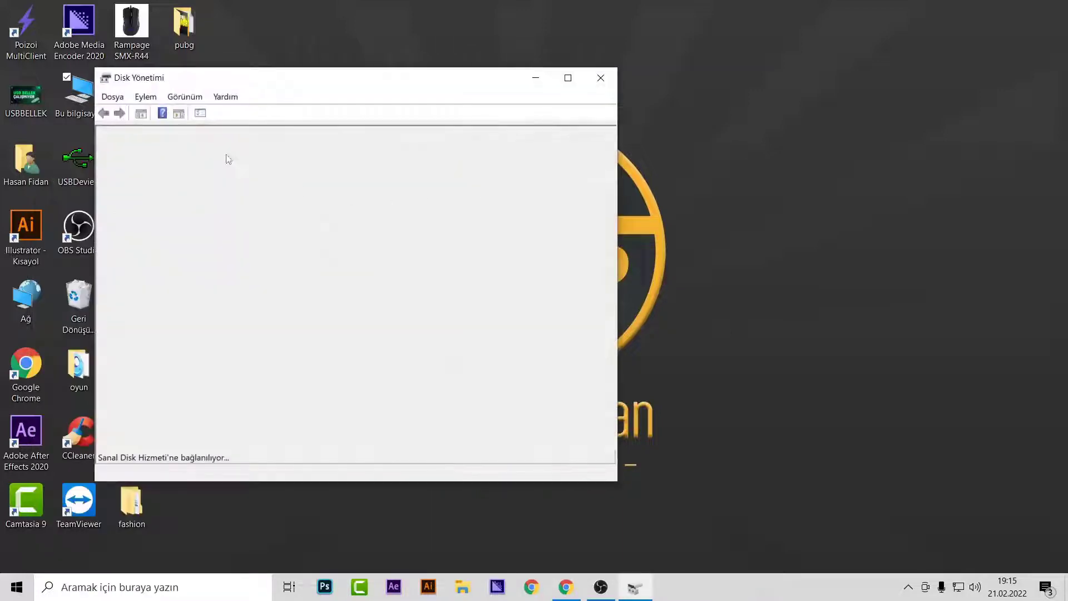
{"action": "left_click_drag", "start_coordinate": [199, 79], "coordinate": [315, 108]}
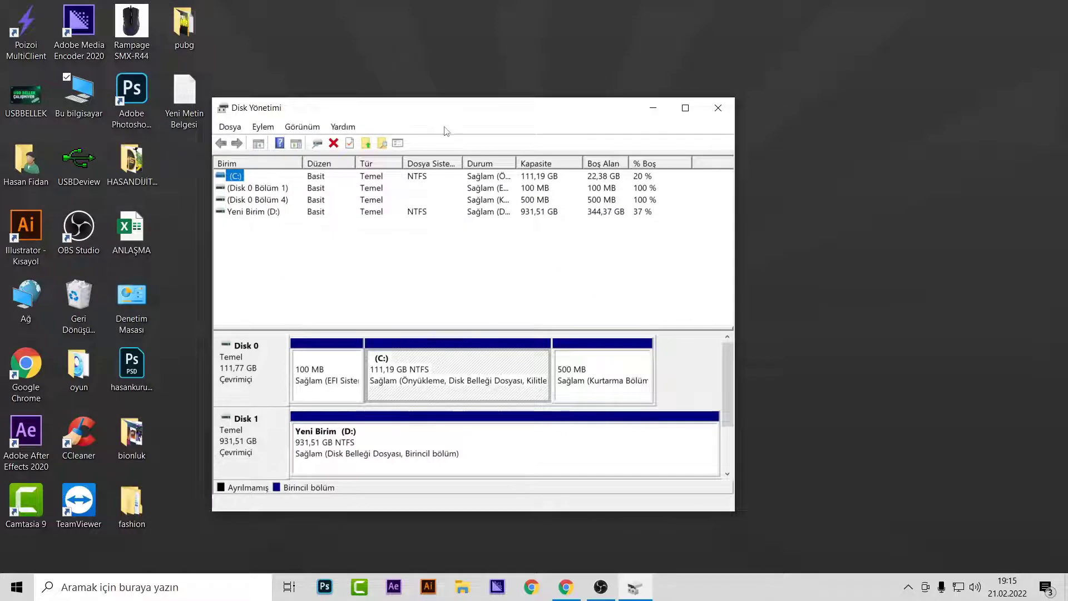
{"action": "left_click_drag", "start_coordinate": [453, 109], "coordinate": [530, 107]}
Check the drives listed in Bu bilgisayar, including Yeni Birim (D:), and close the window.
{"action": "left_click", "coordinate": [76, 96]}
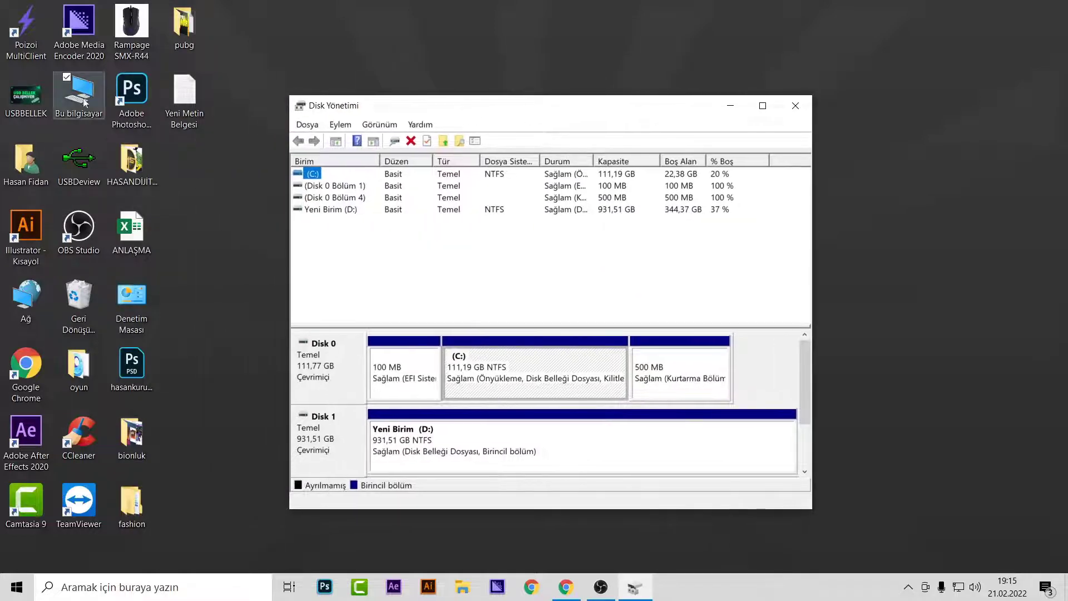
{"action": "double_click", "coordinate": [75, 95]}
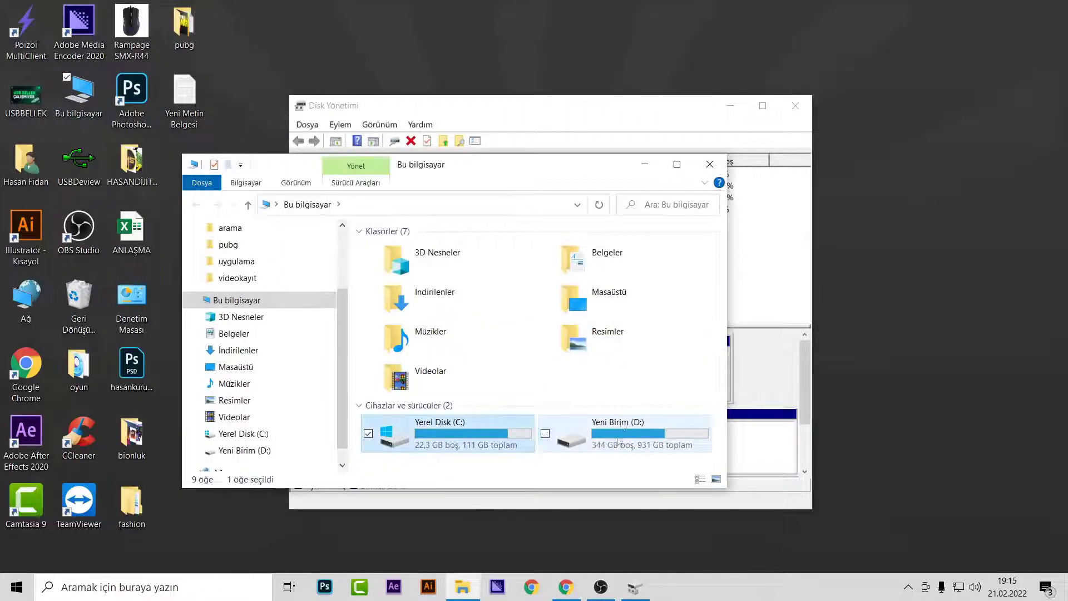
{"action": "left_click", "coordinate": [556, 433]}
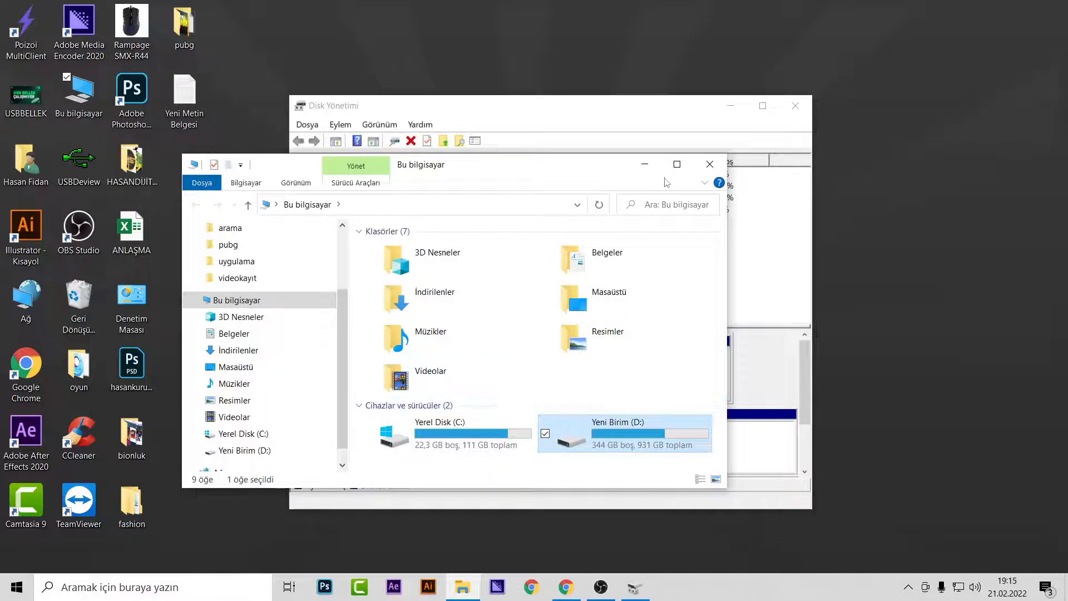
{"action": "left_click", "coordinate": [700, 168]}
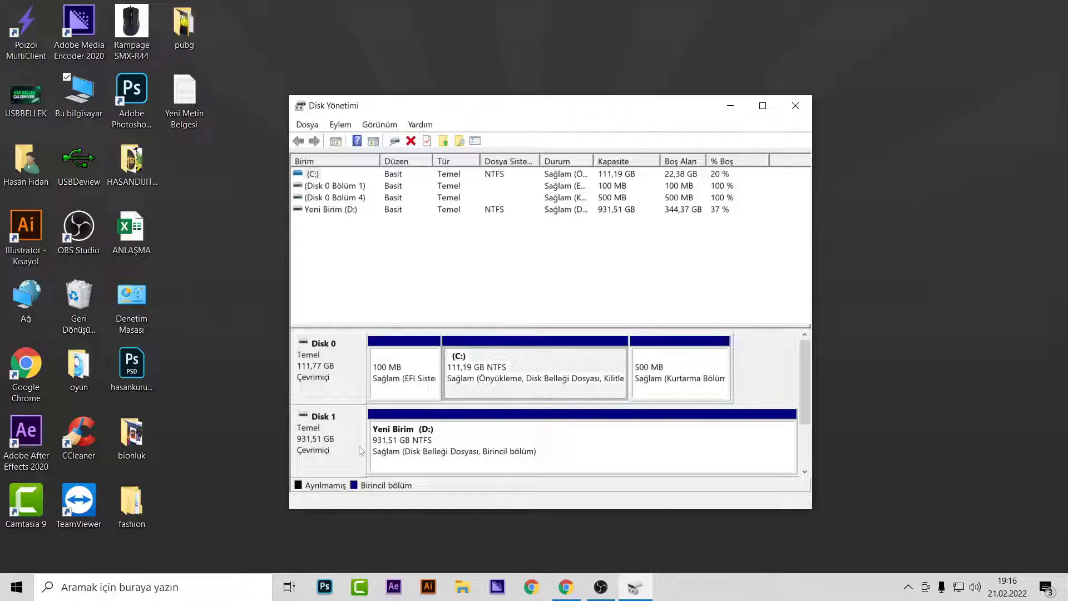
Look over the EFI and C: partitions of Disk 0 in Disk Yönetimi.
{"action": "left_click", "coordinate": [396, 384]}
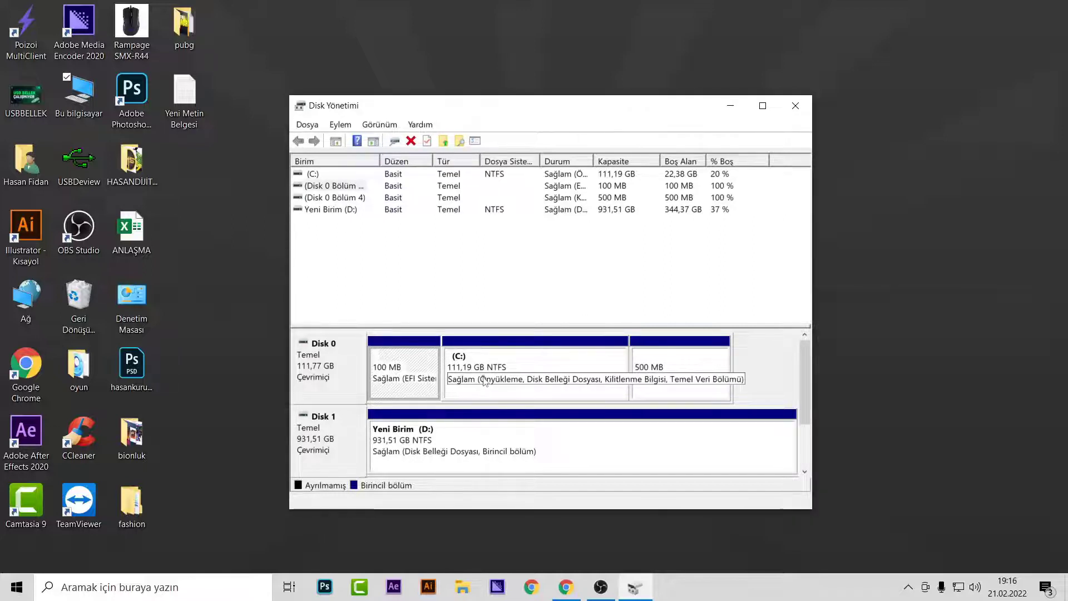
{"action": "key", "text": "Right"}
{"action": "key", "text": "Right"}
{"action": "left_click", "coordinate": [614, 372]}
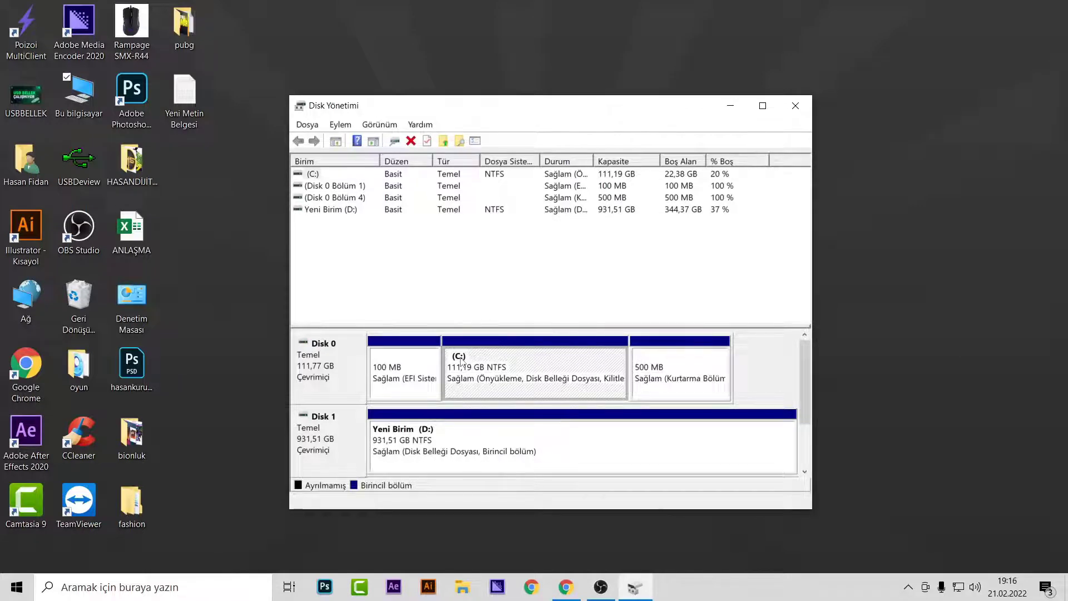
View the options for adding a drive letter or path to the C: volume and close them without adding anything.
{"action": "right_click", "coordinate": [478, 392]}
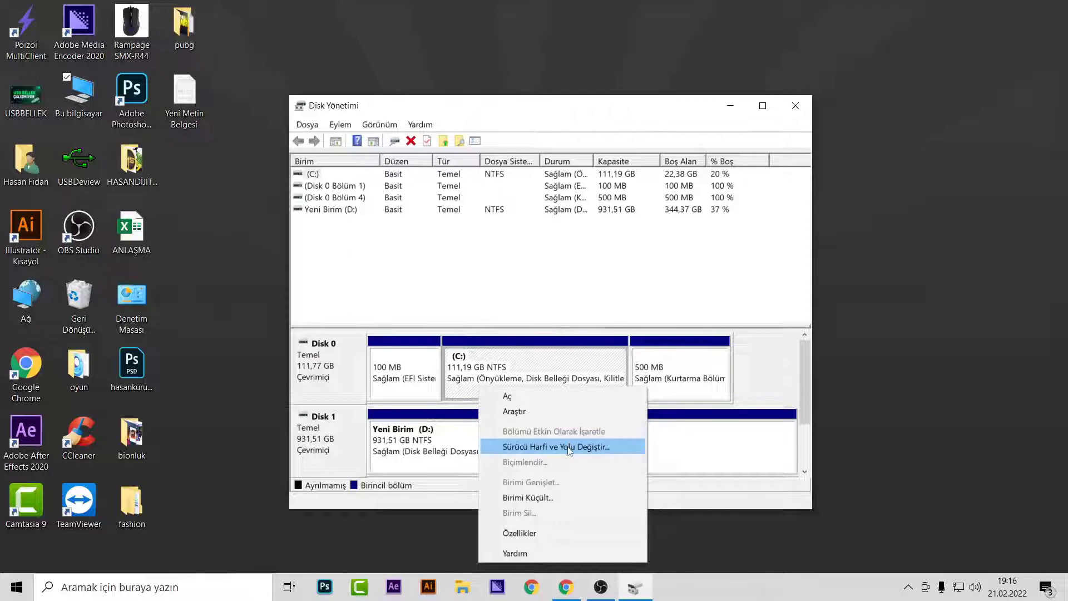
{"action": "left_click", "coordinate": [509, 447]}
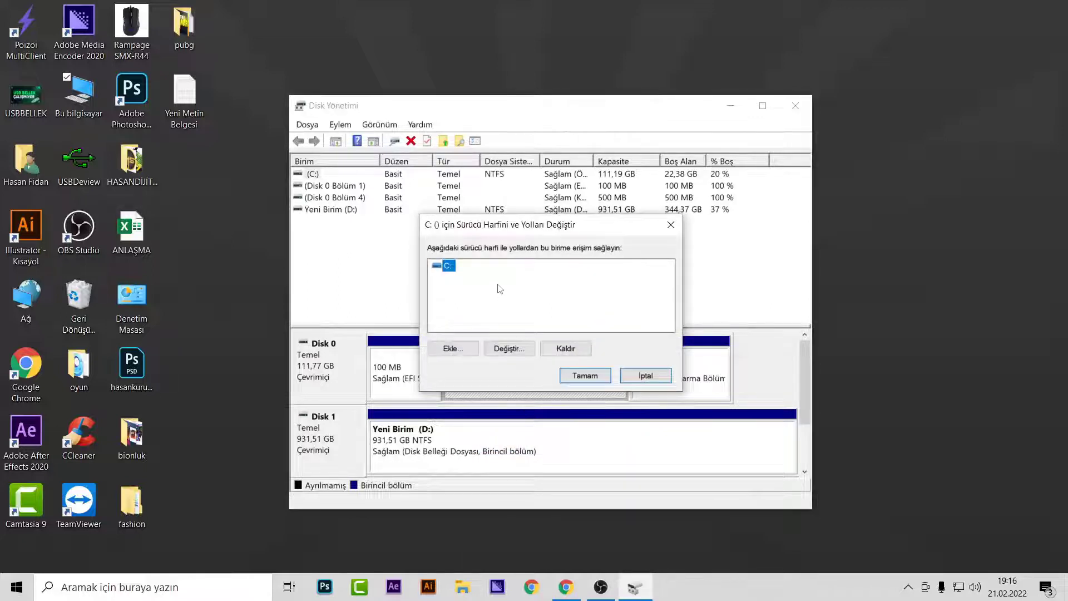
{"action": "left_click", "coordinate": [500, 289]}
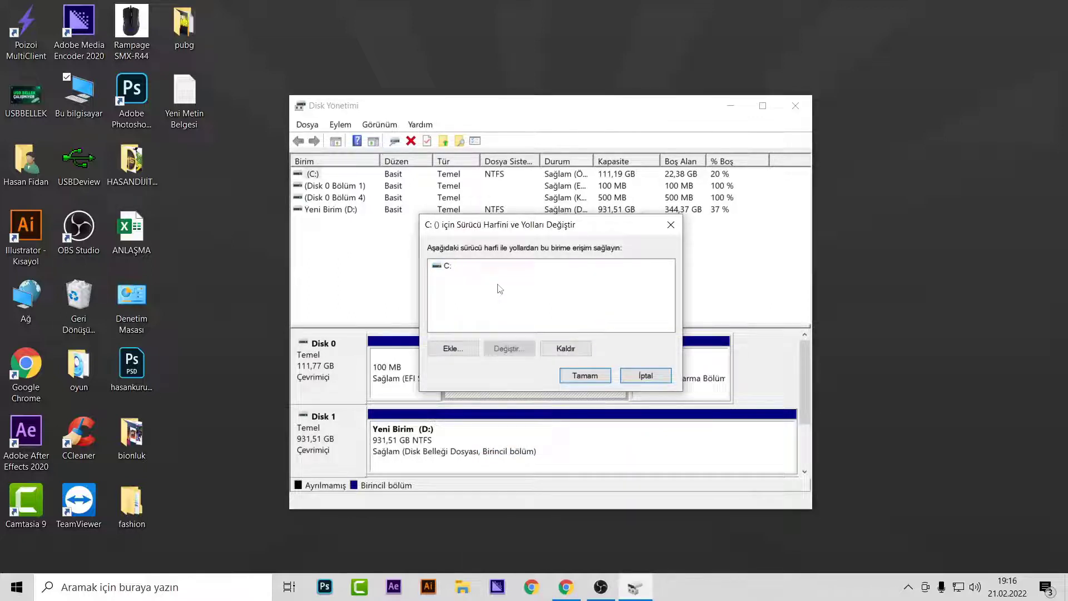
{"action": "left_click", "coordinate": [453, 353]}
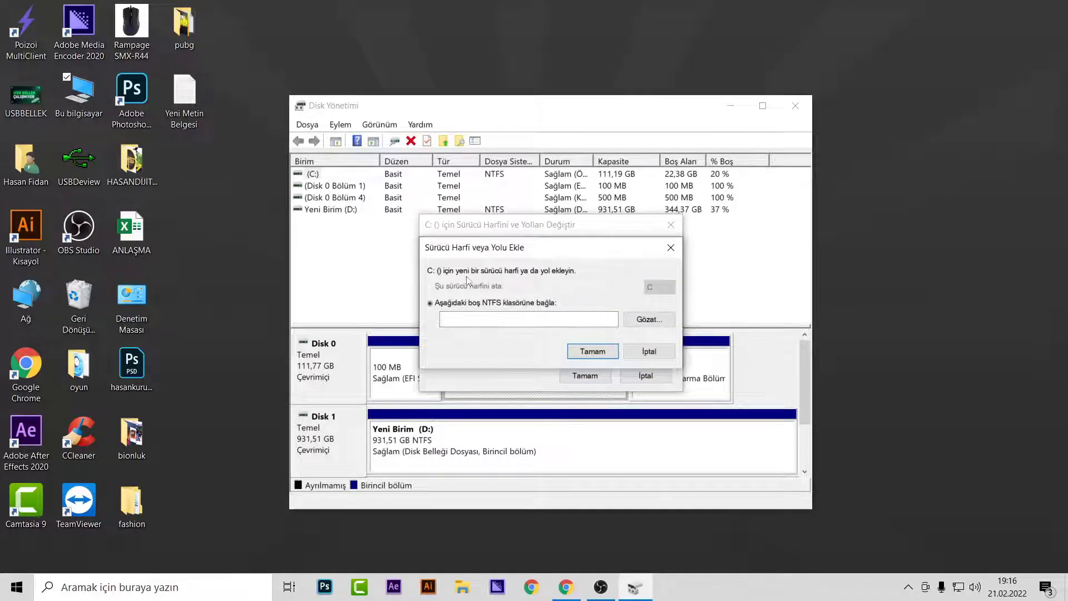
{"action": "left_click", "coordinate": [671, 247]}
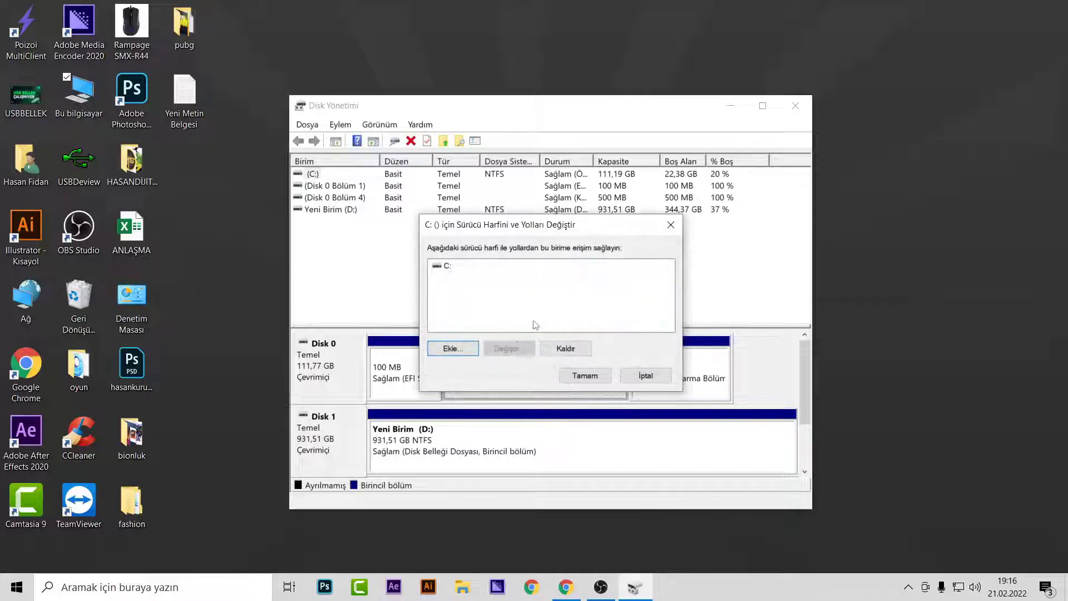
{"action": "left_click", "coordinate": [585, 376]}
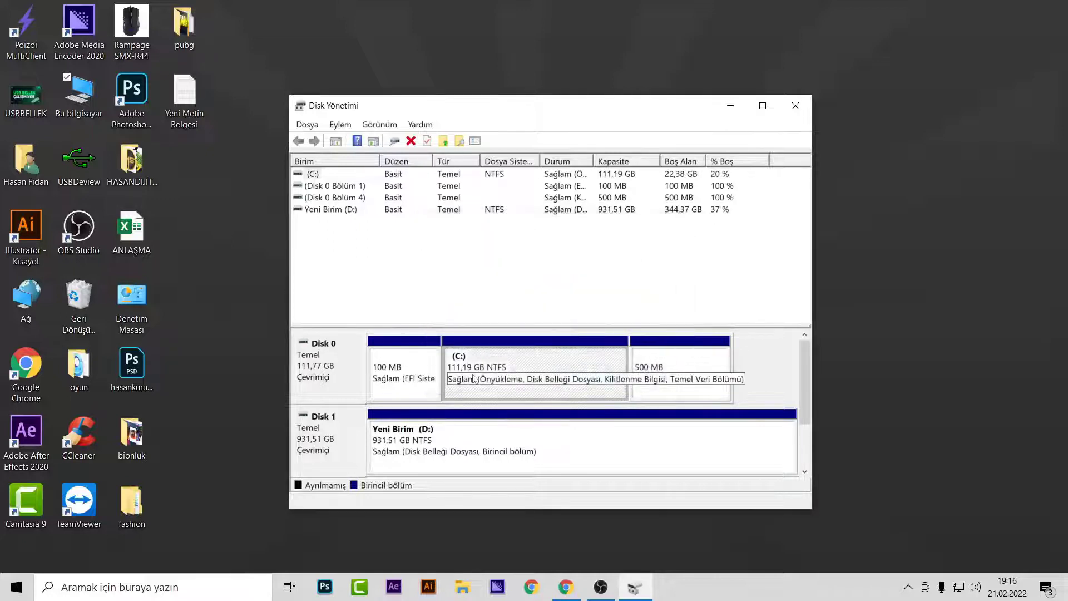
Select E as the new drive letter for the C: volume.
{"action": "right_click", "coordinate": [473, 378]}
{"action": "left_click", "coordinate": [521, 436]}
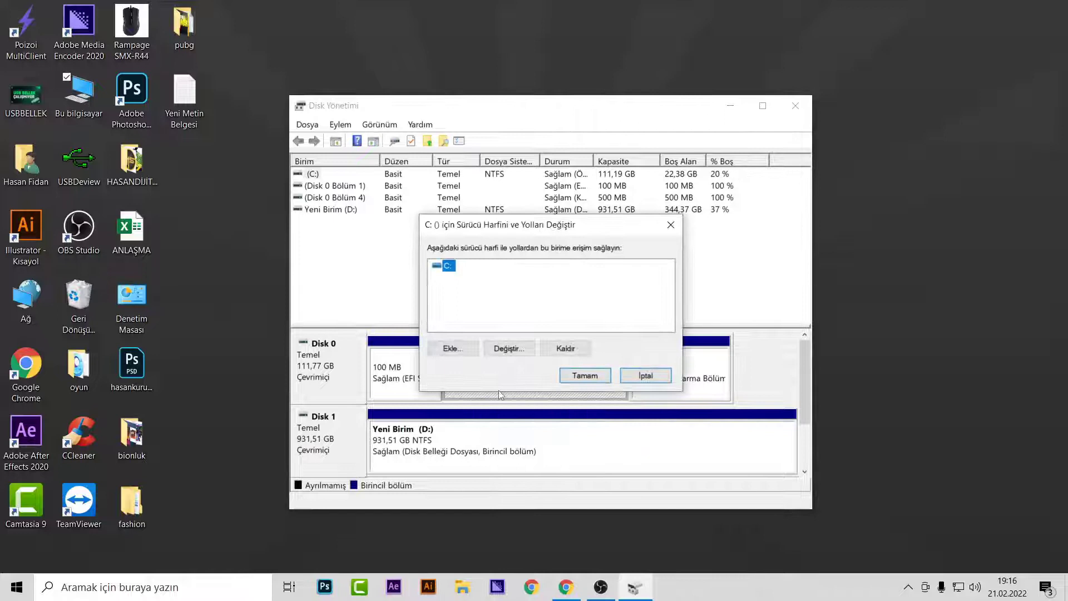
{"action": "left_click", "coordinate": [496, 348]}
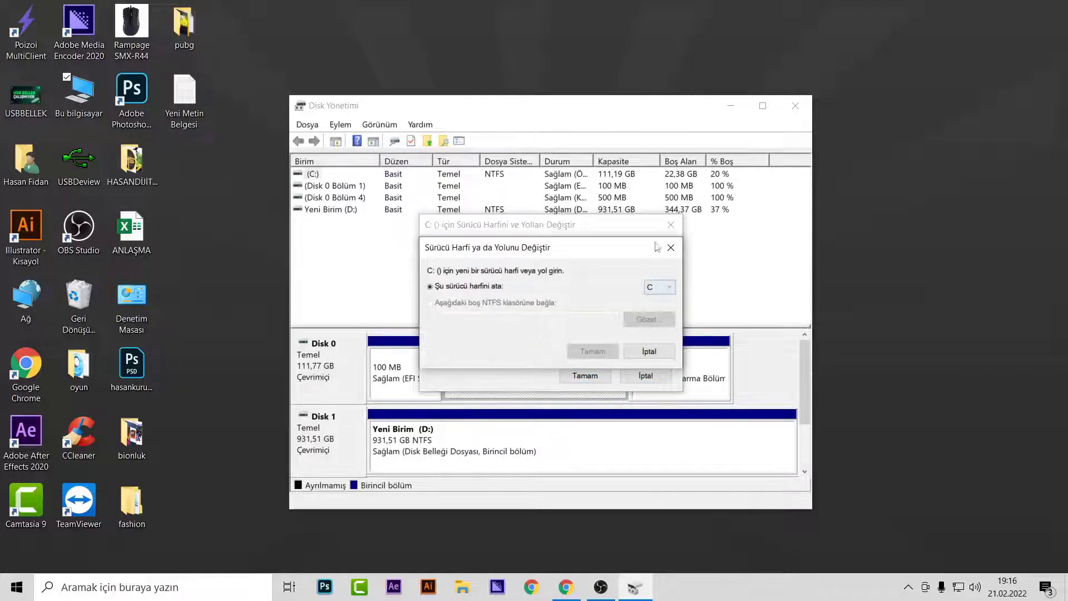
{"action": "left_click", "coordinate": [658, 287]}
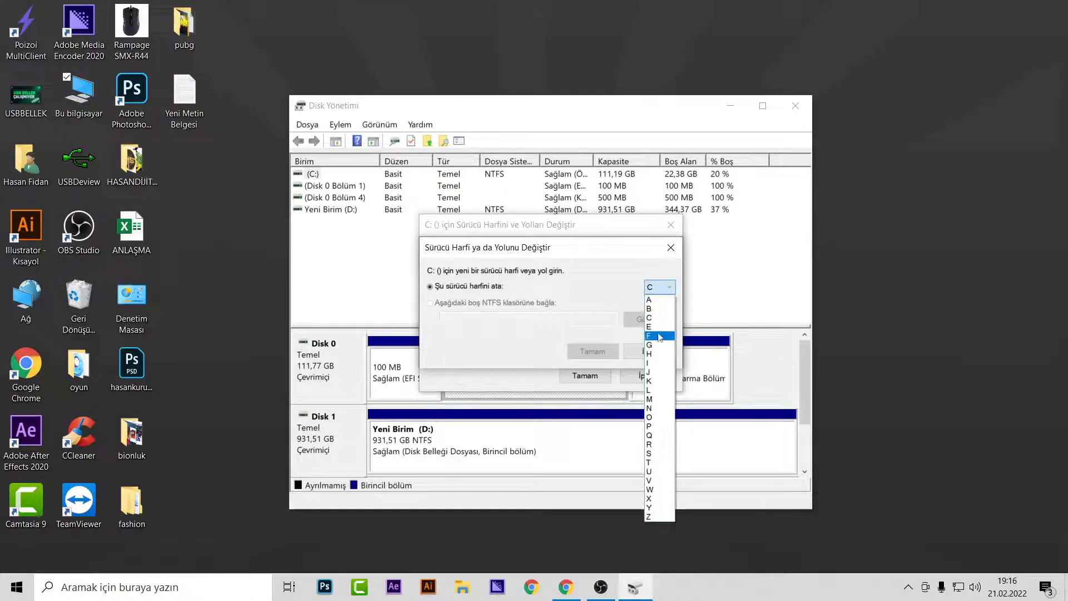
{"action": "left_click", "coordinate": [658, 328]}
Compare the letters of the C: and D: drives in Bu bilgisayar and close the window.
{"action": "double_click", "coordinate": [85, 116]}
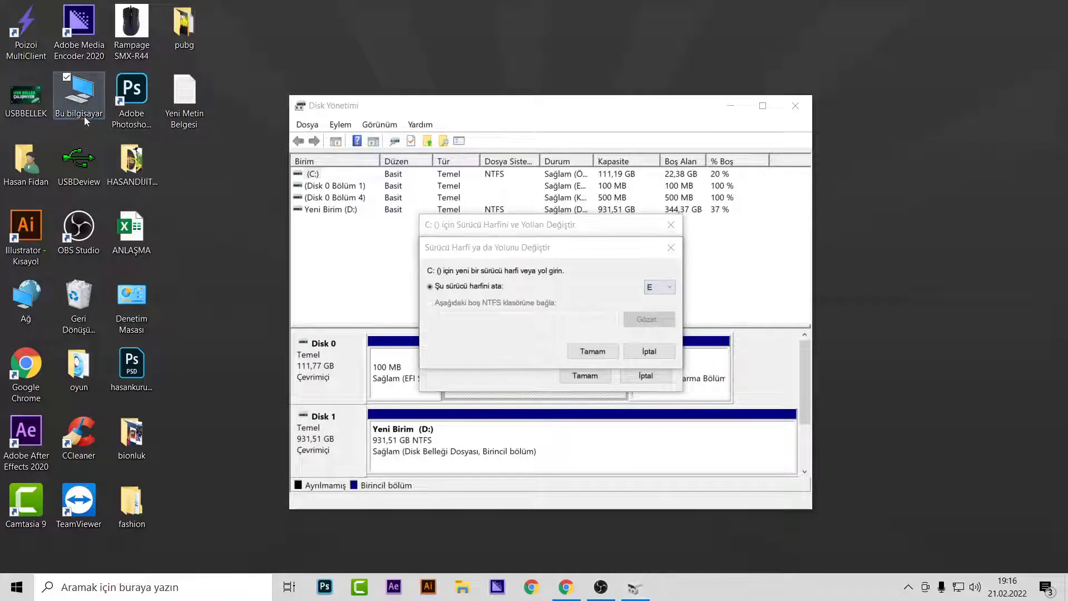
{"action": "left_click", "coordinate": [423, 432]}
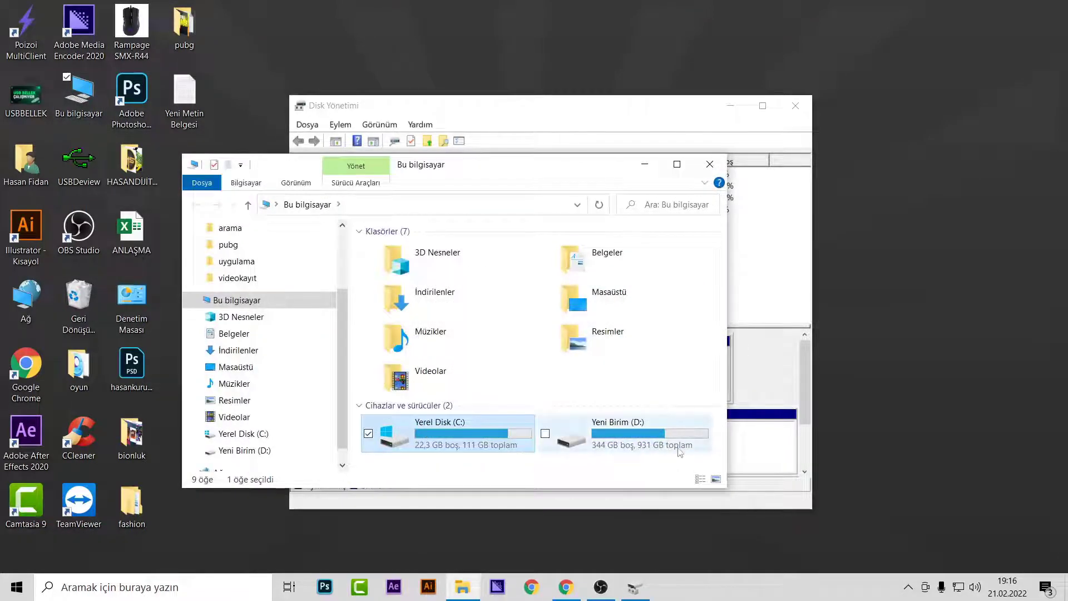
{"action": "left_click", "coordinate": [669, 447]}
{"action": "left_click", "coordinate": [710, 164]}
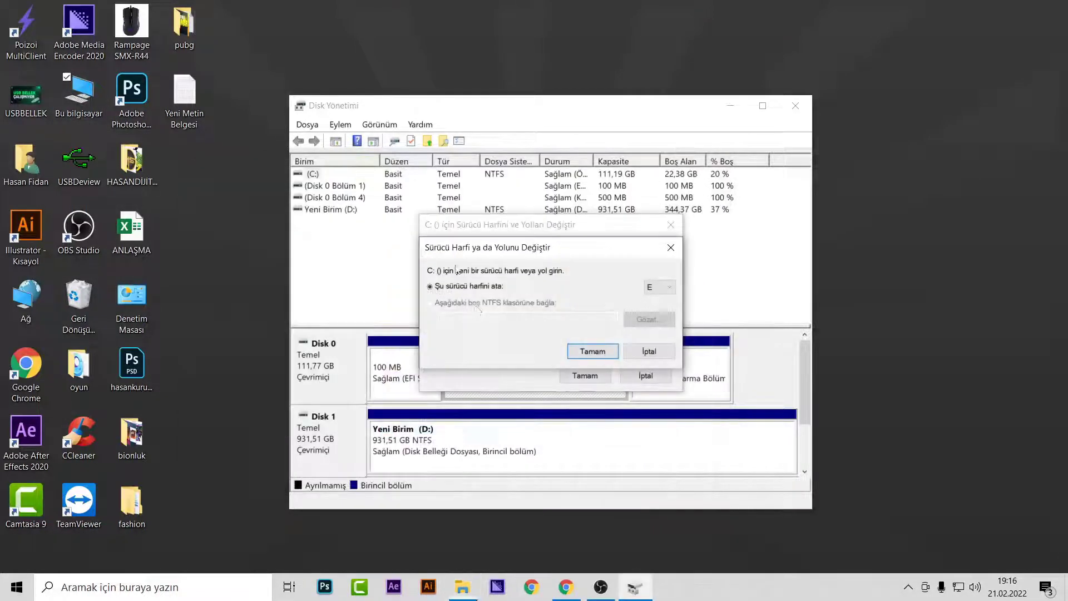
Close the drive letter dialogs and check the drives in Bu bilgisayar once more.
{"action": "left_click", "coordinate": [592, 351]}
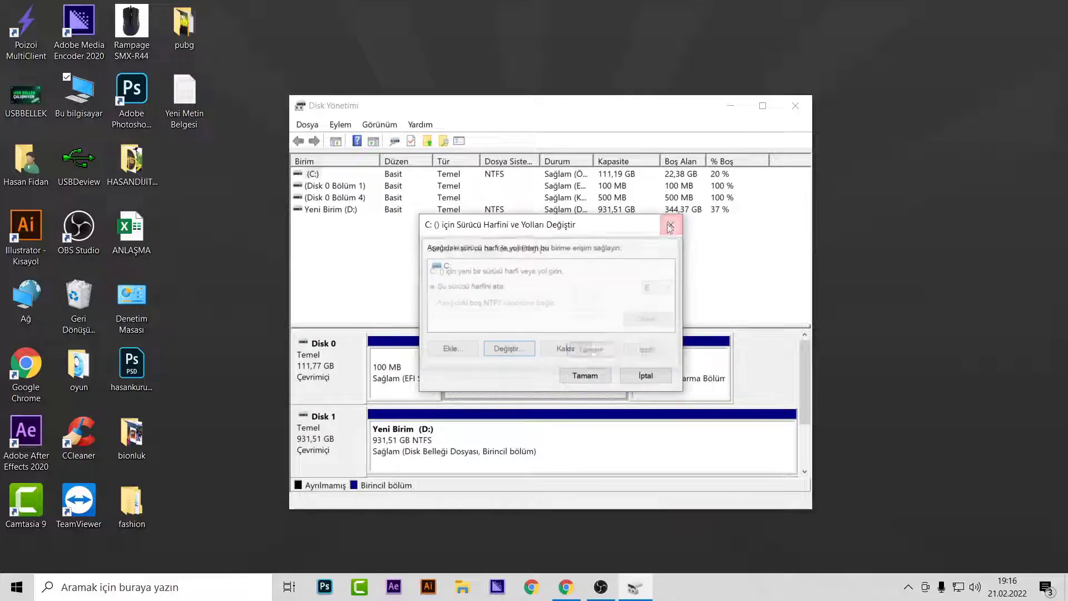
{"action": "left_click", "coordinate": [584, 376]}
{"action": "double_click", "coordinate": [75, 90]}
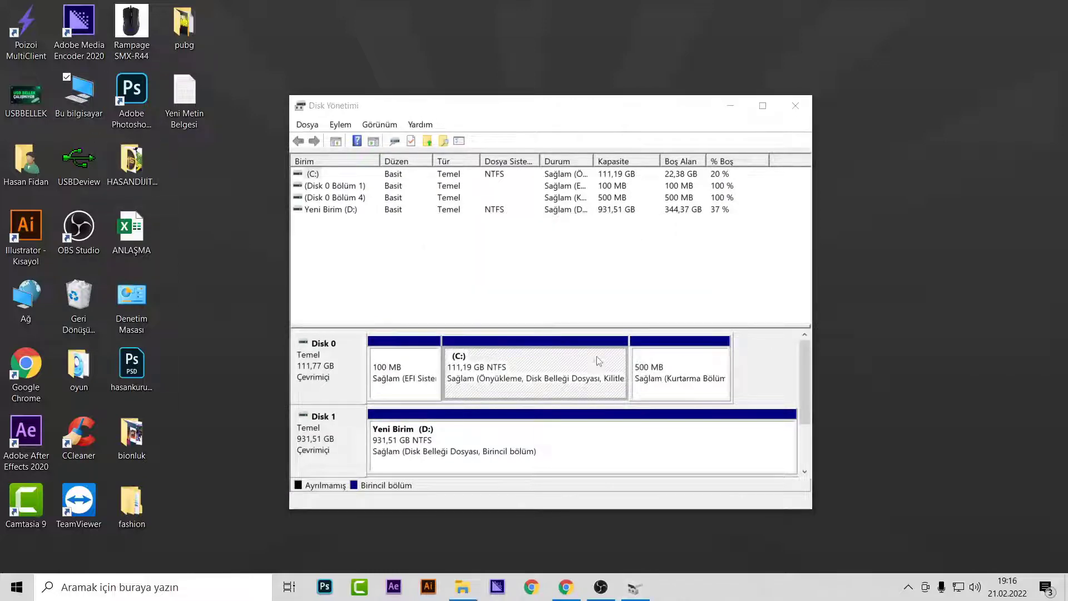
{"action": "right_click", "coordinate": [591, 456]}
{"action": "left_click", "coordinate": [536, 381]}
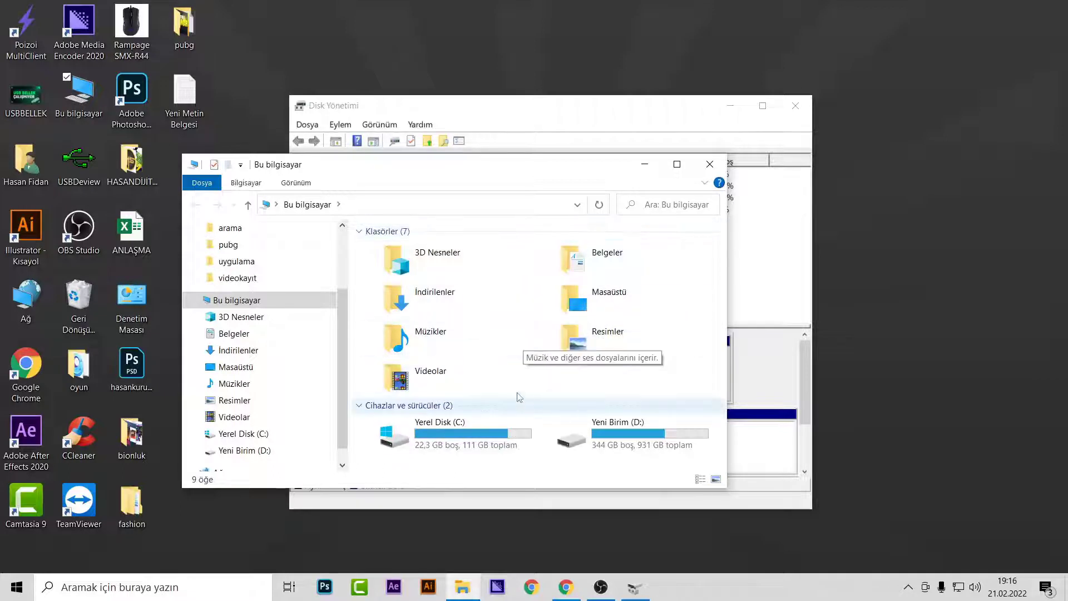
{"action": "left_click", "coordinate": [710, 164]}
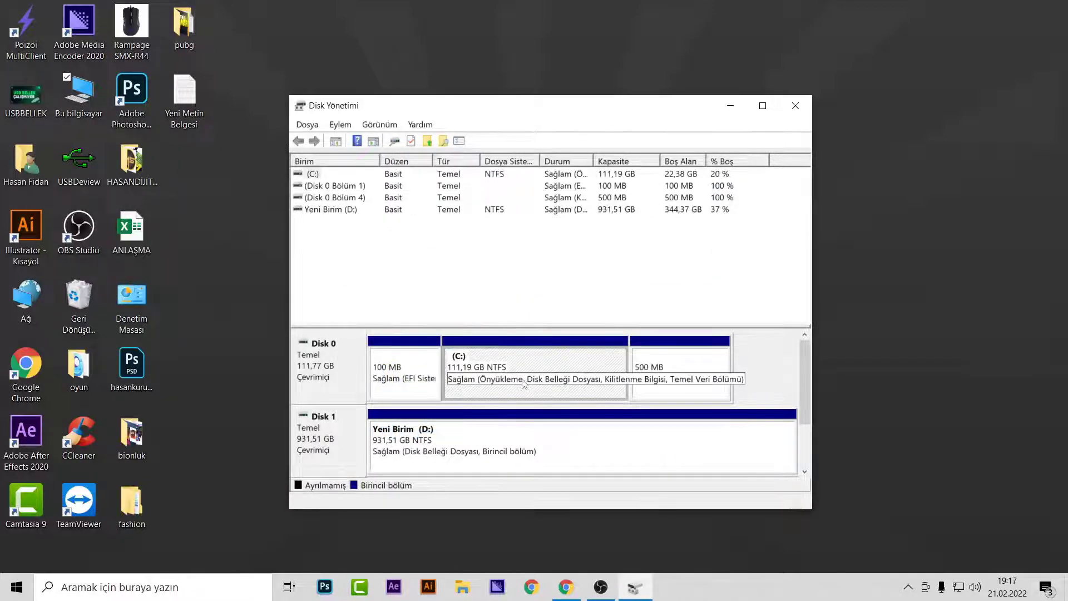
Review the actions available for C: and examine each partition on Disk 0 and Disk 1.
{"action": "right_click", "coordinate": [463, 368]}
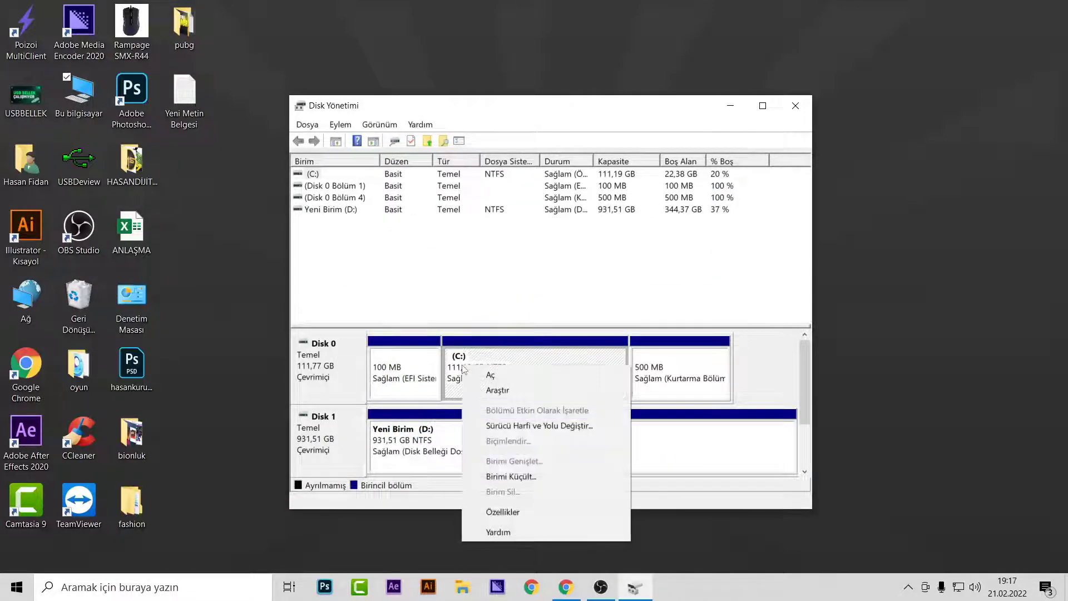
{"action": "left_click", "coordinate": [458, 371]}
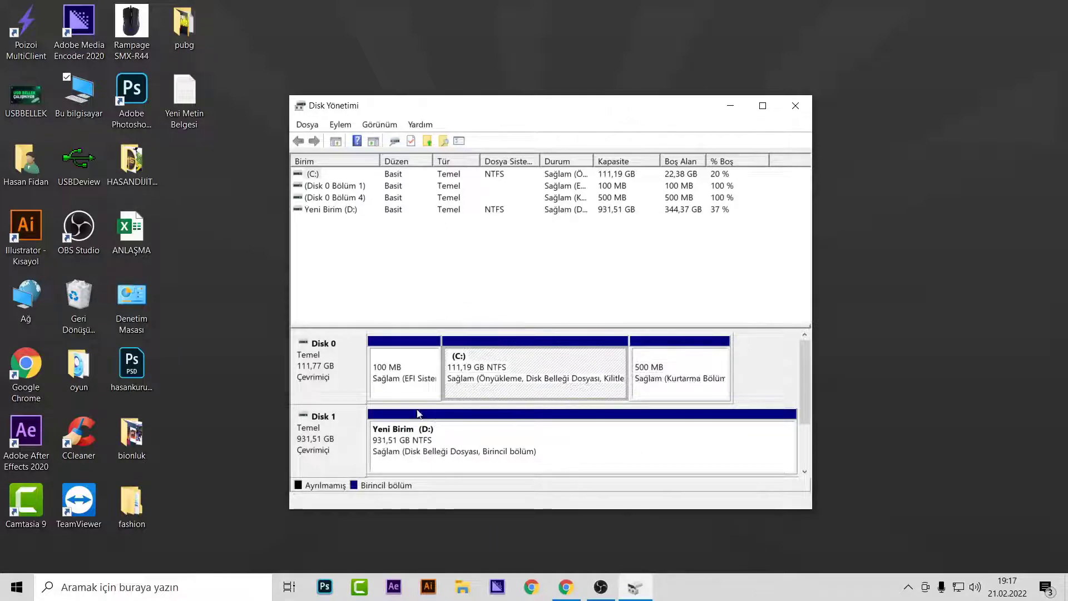
{"action": "left_click", "coordinate": [455, 463]}
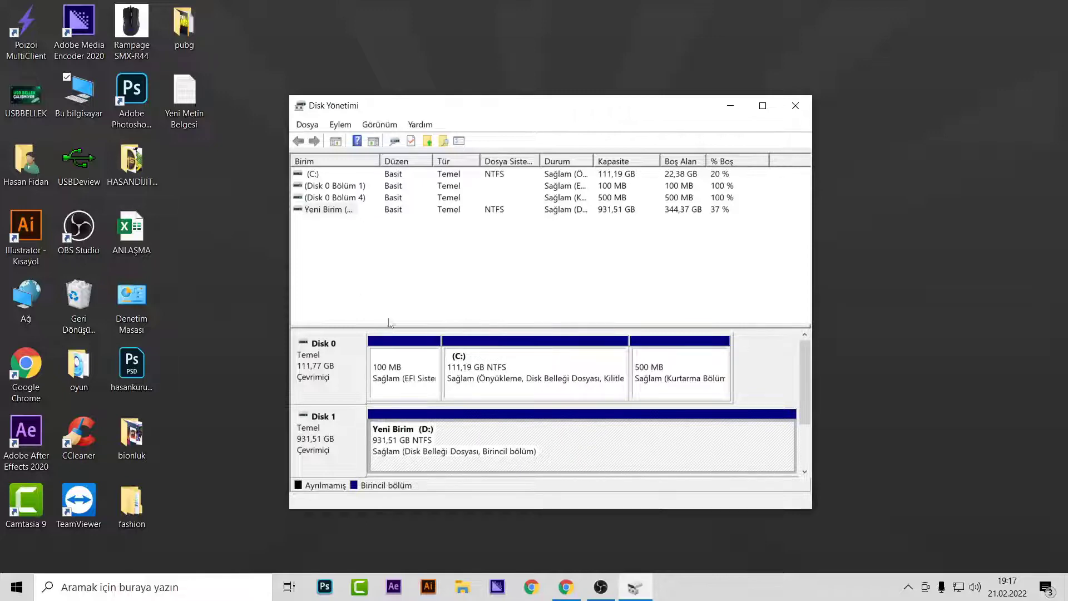
{"action": "left_click", "coordinate": [393, 374]}
{"action": "left_click", "coordinate": [678, 356]}
{"action": "left_click", "coordinate": [560, 388]}
{"action": "left_click", "coordinate": [392, 374]}
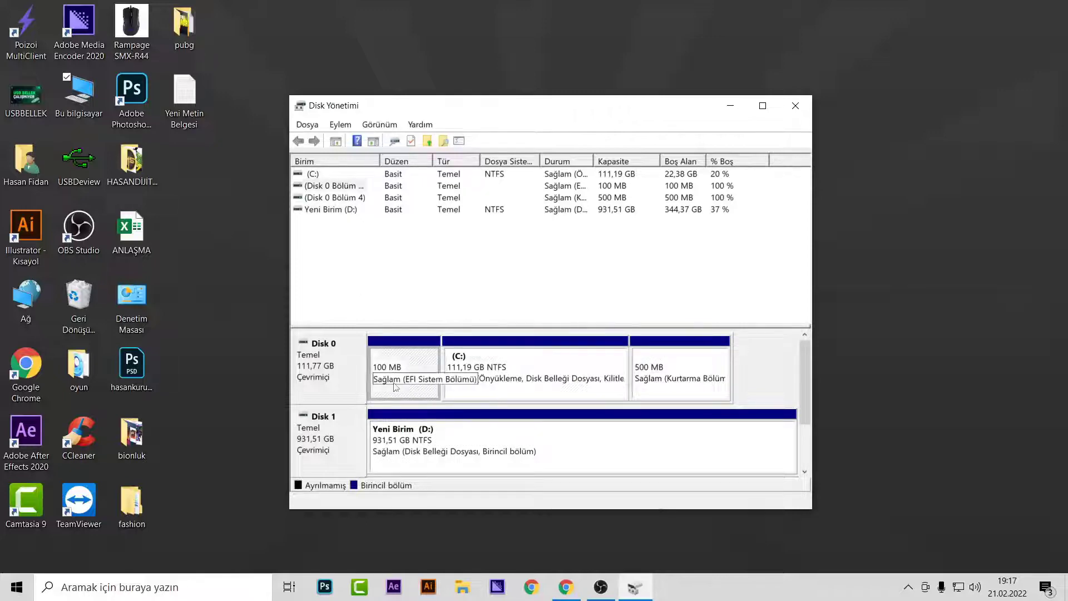
{"action": "left_click", "coordinate": [671, 375]}
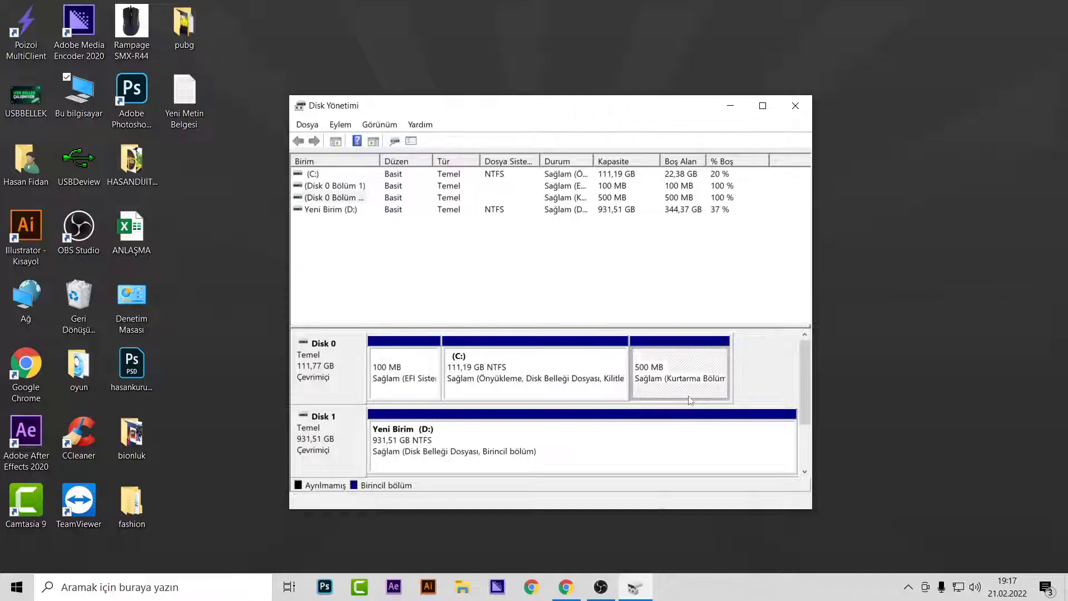
{"action": "left_click", "coordinate": [395, 371]}
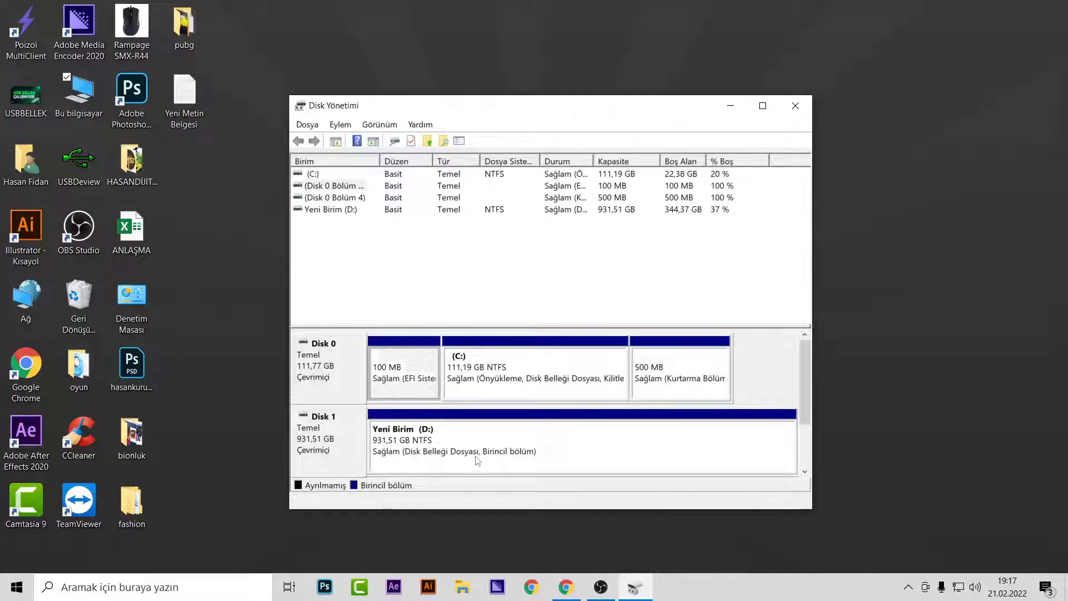
Review the actions available for the Yeni Birim (D:) volume and close Disk Management.
{"action": "right_click", "coordinate": [674, 455]}
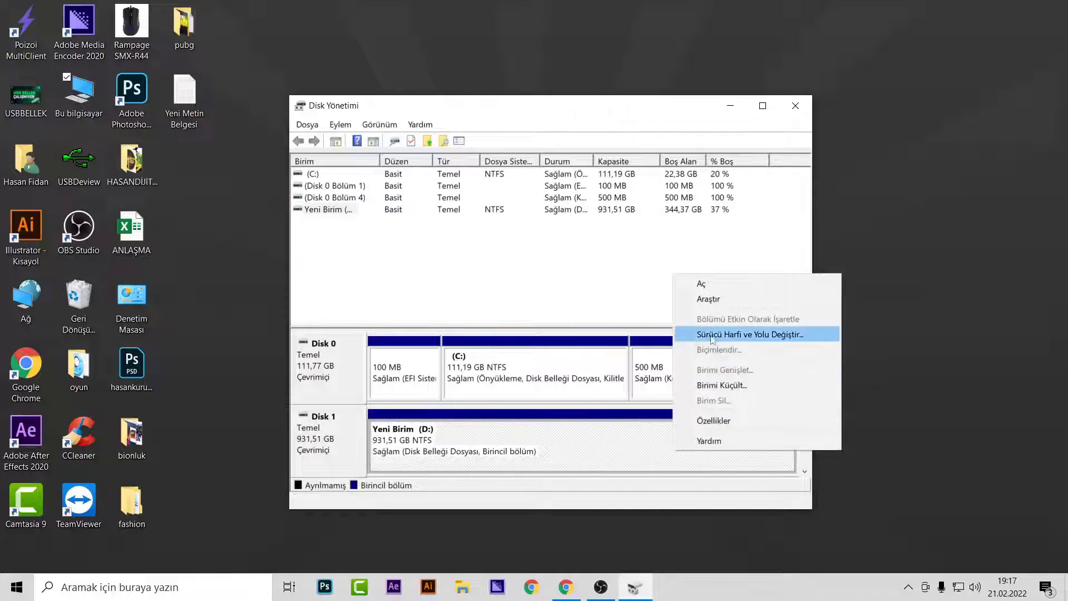
{"action": "left_click", "coordinate": [607, 441]}
{"action": "left_click", "coordinate": [796, 106]}
Find Windows PowerShell with the search term "power" and run it as administrator.
{"action": "left_click", "coordinate": [188, 588]}
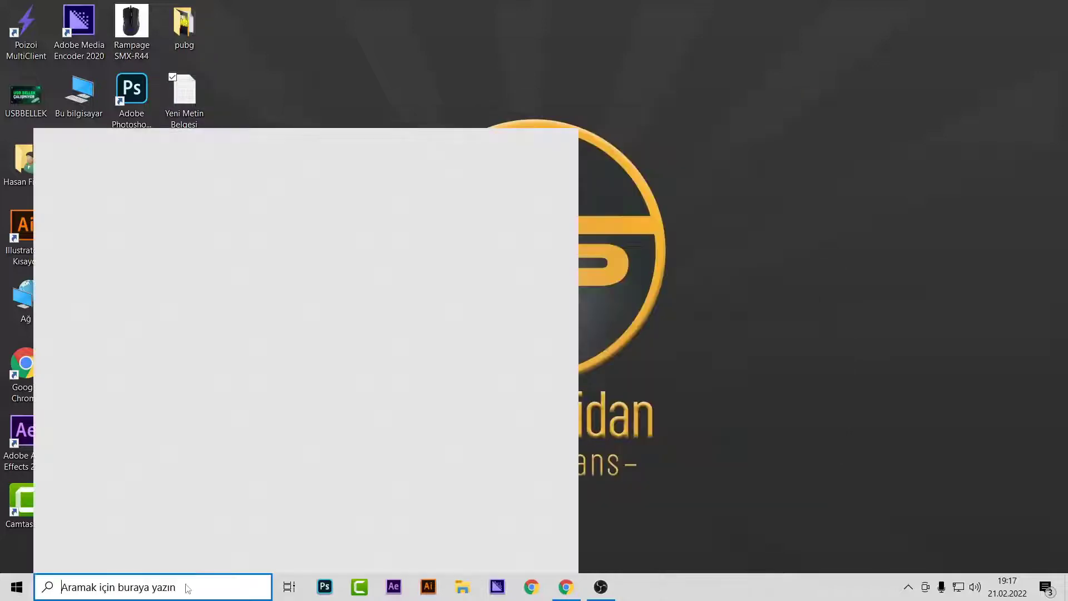
{"action": "type", "text": "power"}
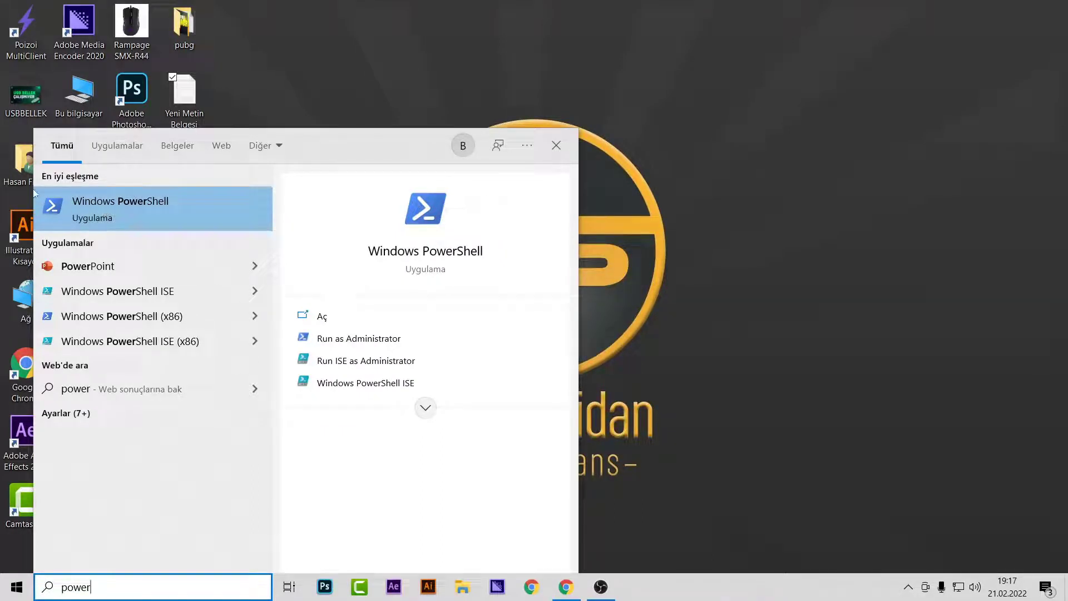
{"action": "right_click", "coordinate": [149, 205]}
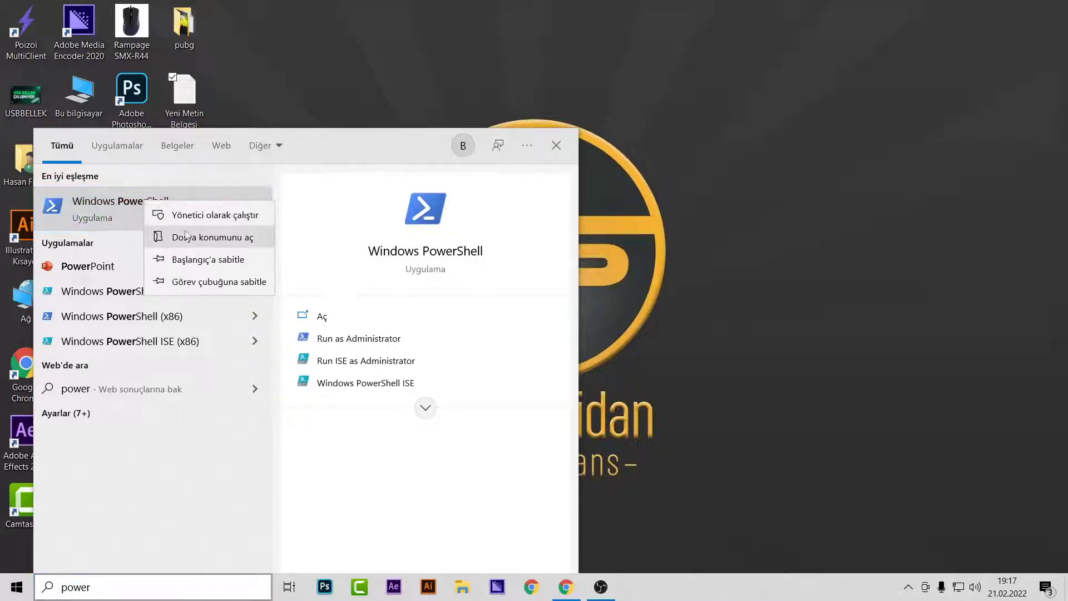
{"action": "left_click", "coordinate": [183, 213]}
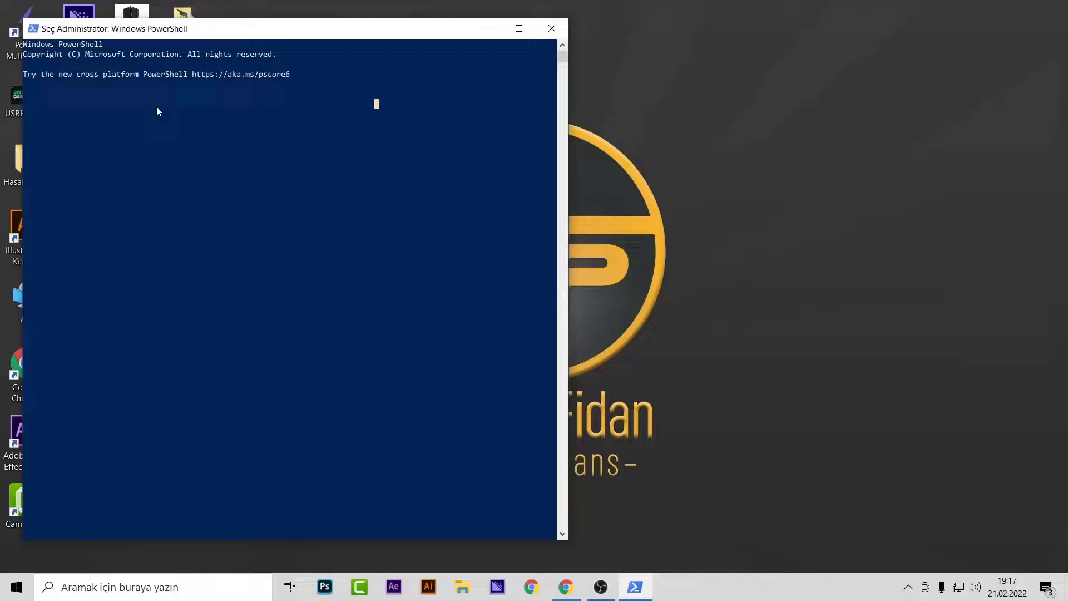
Run msdt.exe -id devicediagnostic and start the Donanım ve Aygıtlar troubleshooter.
{"action": "type", "text": "msdt.exe -id devicediagnostic"}
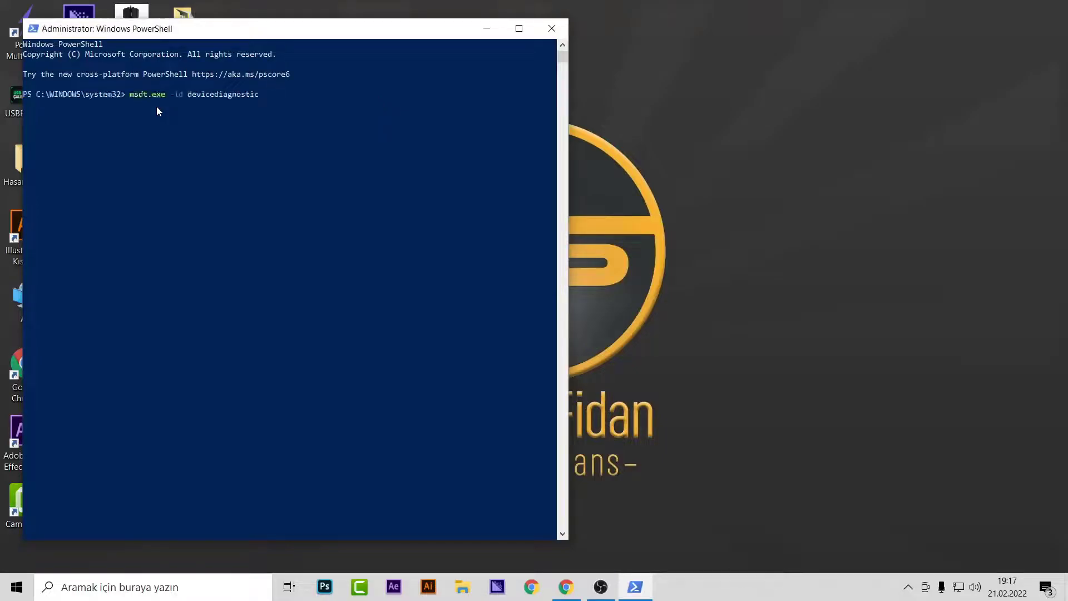
{"action": "key", "text": "Return"}
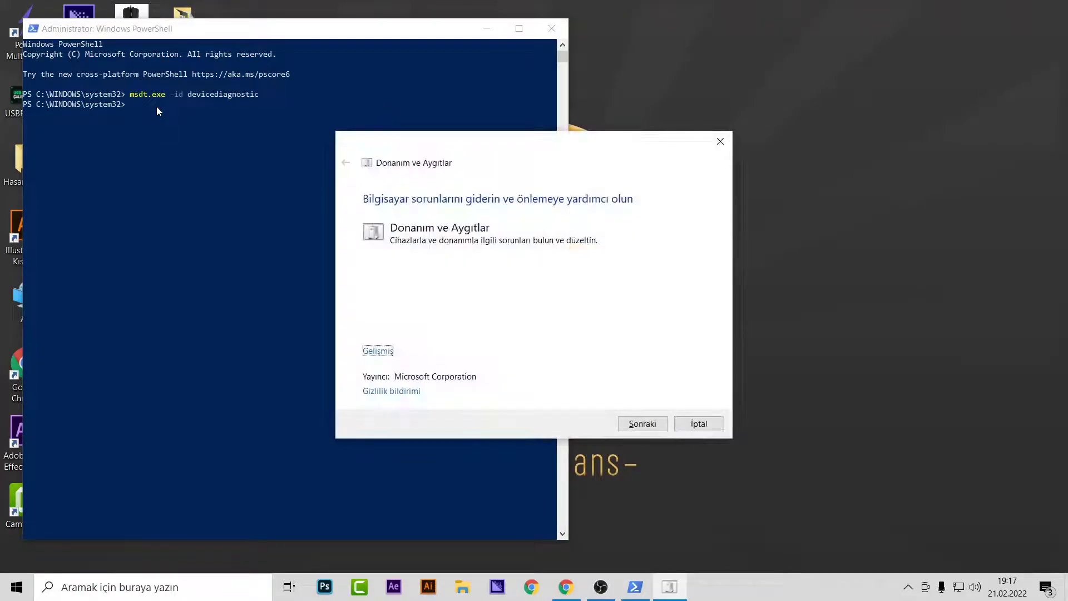
{"action": "left_click", "coordinate": [654, 422]}
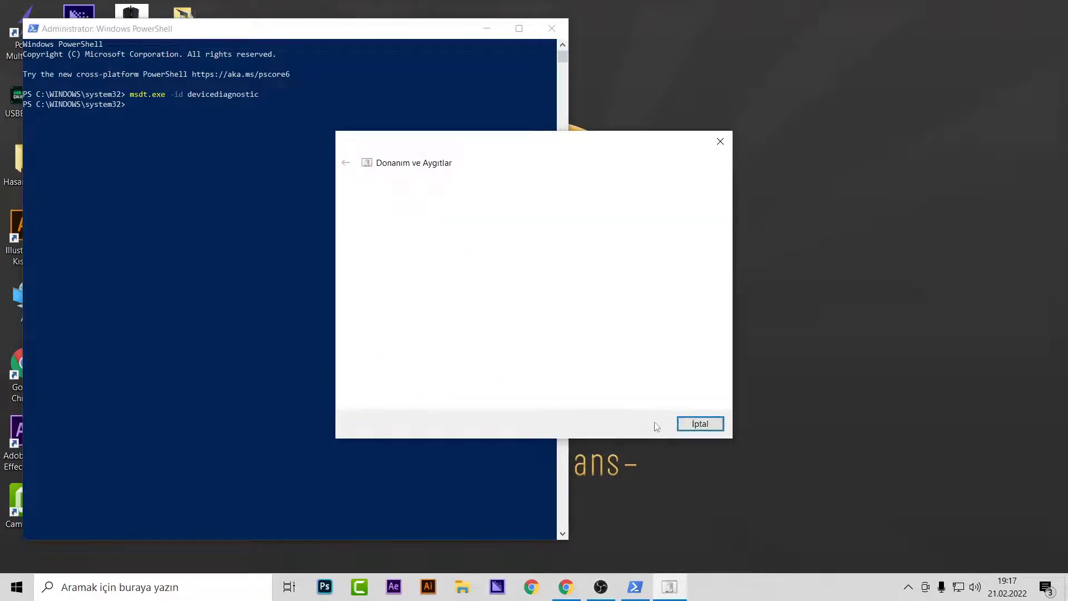
Close the Donanım ve Aygıtlar troubleshooter and the PowerShell window.
{"action": "left_click", "coordinate": [721, 141]}
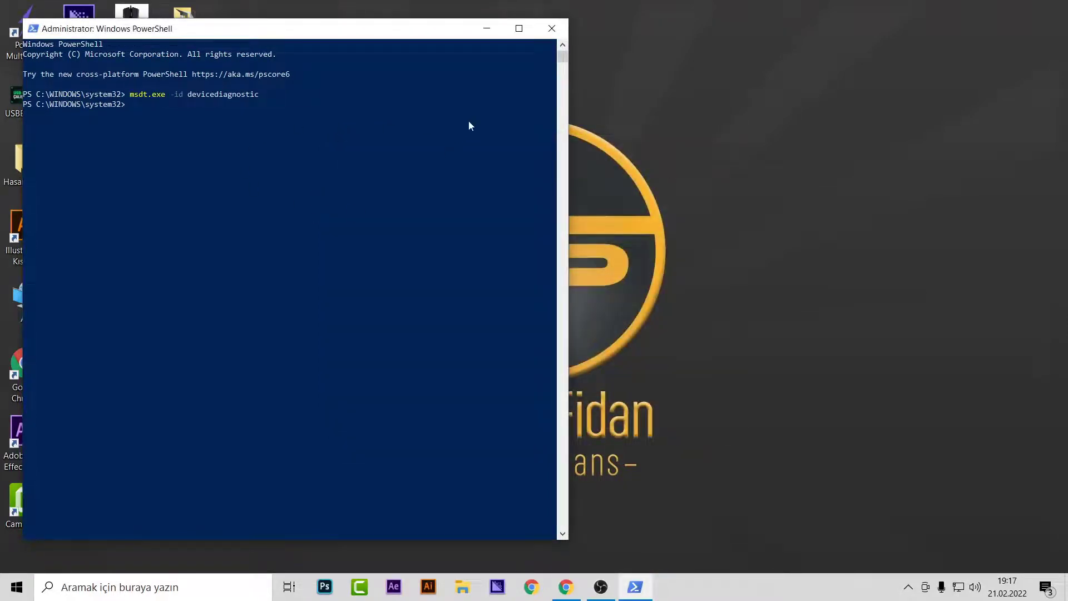
{"action": "left_click_drag", "start_coordinate": [298, 32], "coordinate": [478, 75]}
{"action": "key", "text": "alt+F4"}
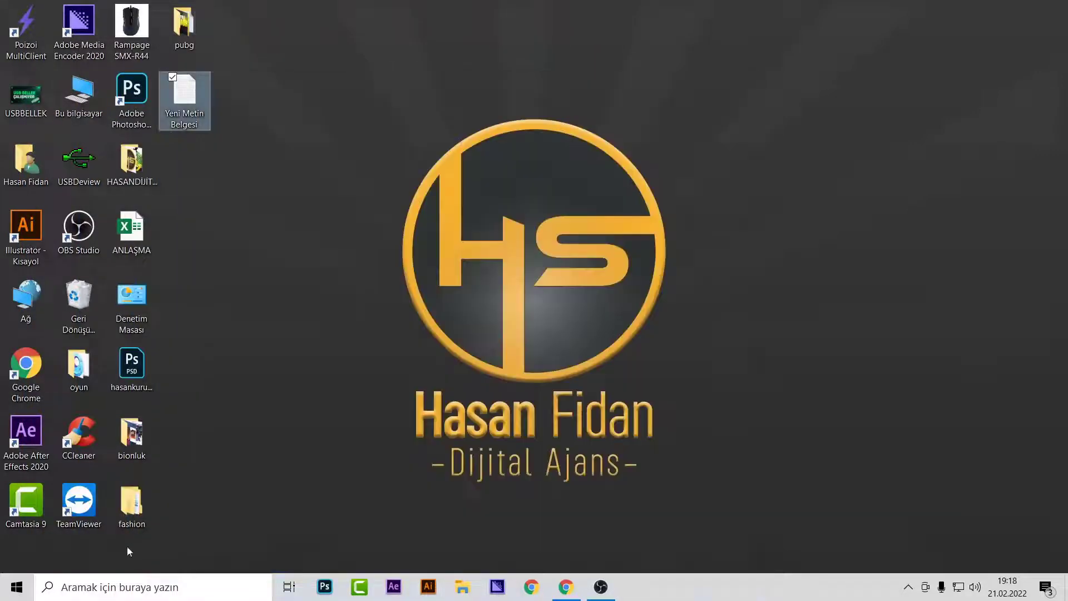
Find and open Aygıt Yöneticisi, and move its window clear of the desktop icons.
{"action": "left_click", "coordinate": [138, 589]}
{"action": "type", "text": "ayg"}
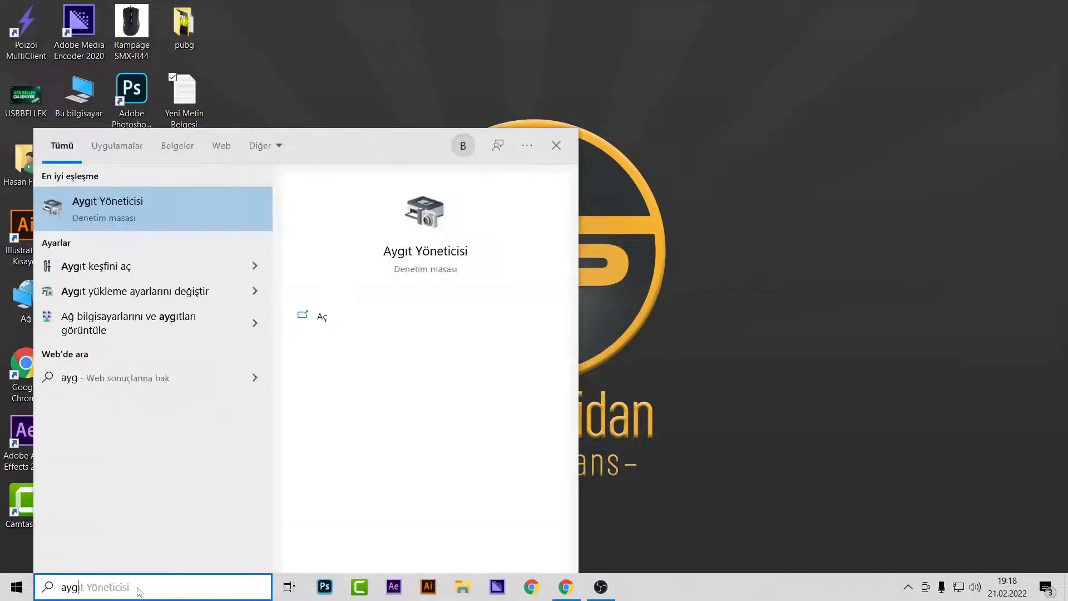
{"action": "type", "text": "ıt"}
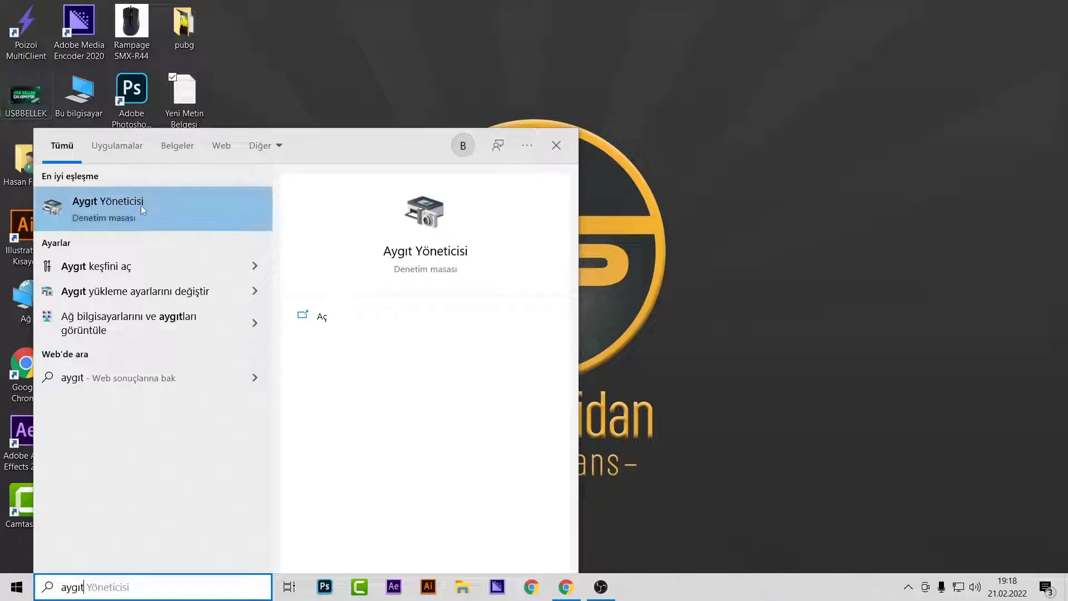
{"action": "left_click", "coordinate": [142, 205]}
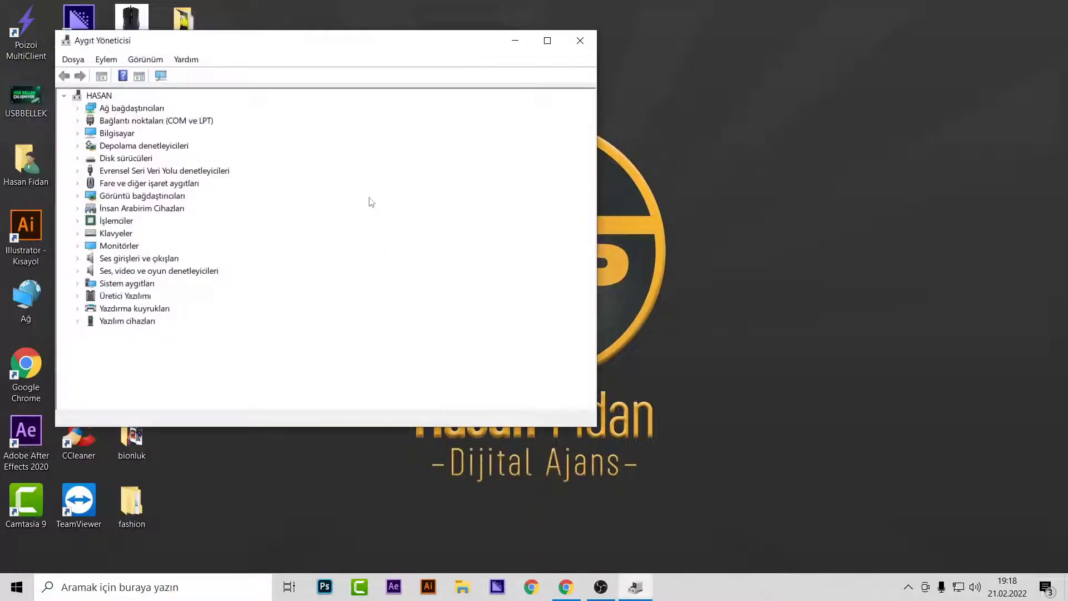
{"action": "left_click_drag", "start_coordinate": [207, 42], "coordinate": [344, 70]}
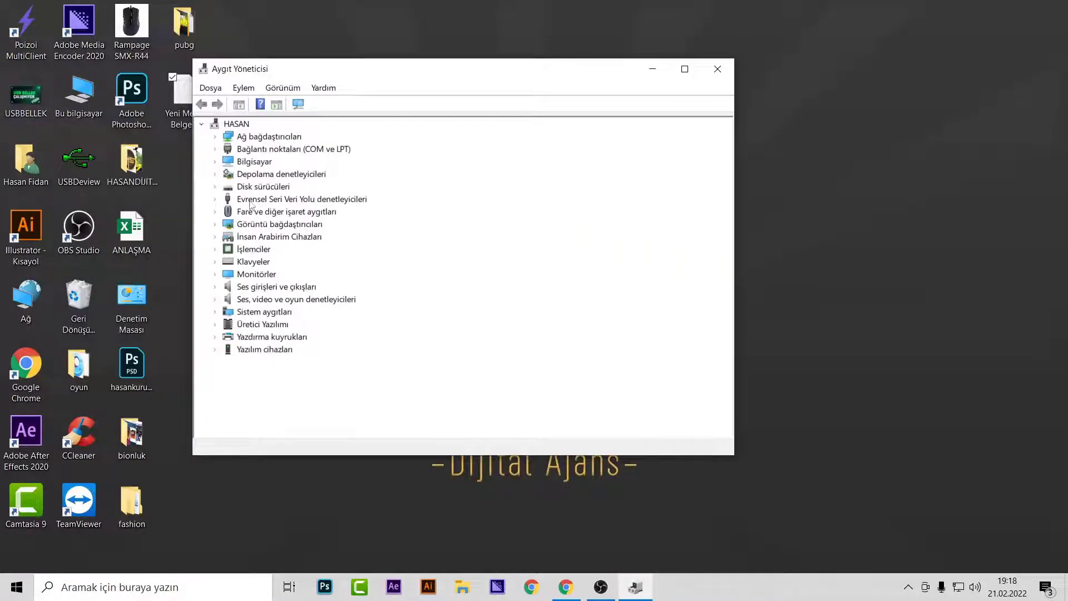
Expand Evrensel Seri Veri Yolu denetleyicileri and go through the USB devices listed under it.
{"action": "left_click", "coordinate": [214, 200]}
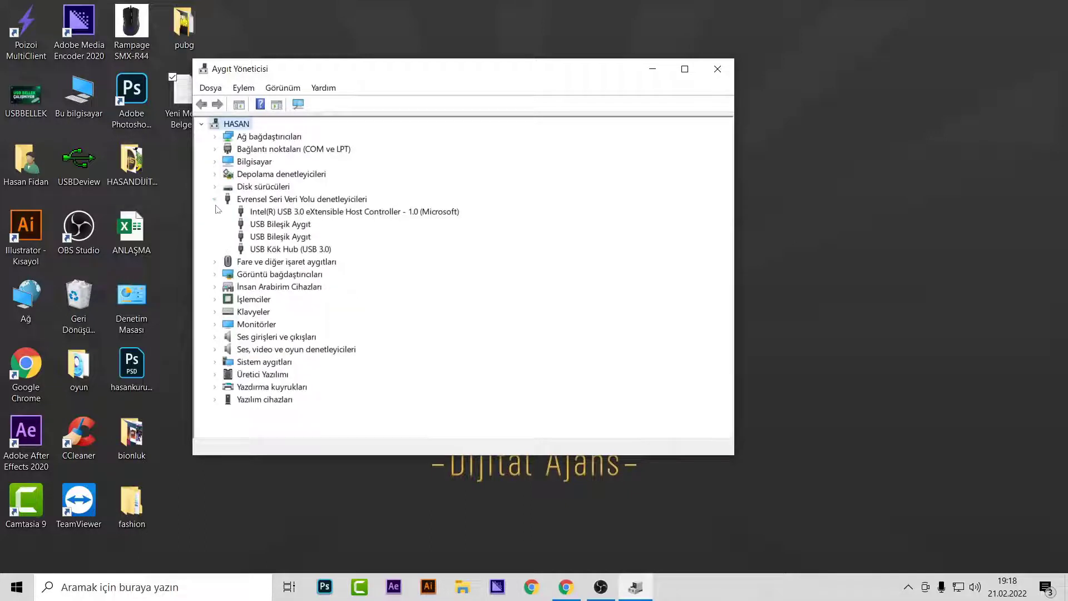
{"action": "left_click", "coordinate": [296, 227]}
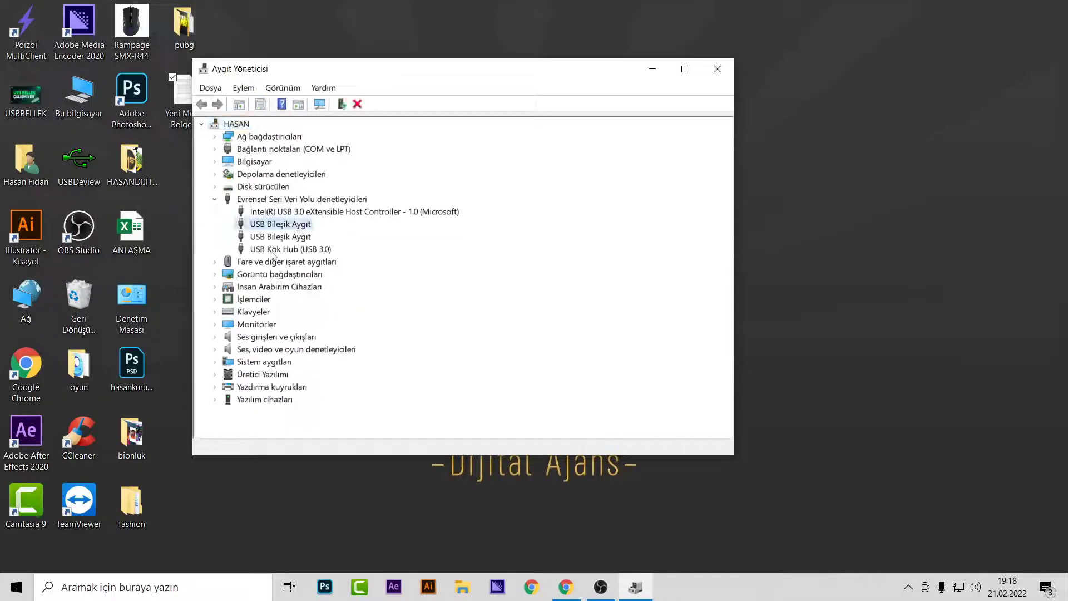
{"action": "left_click", "coordinate": [272, 250]}
{"action": "left_click", "coordinate": [273, 212]}
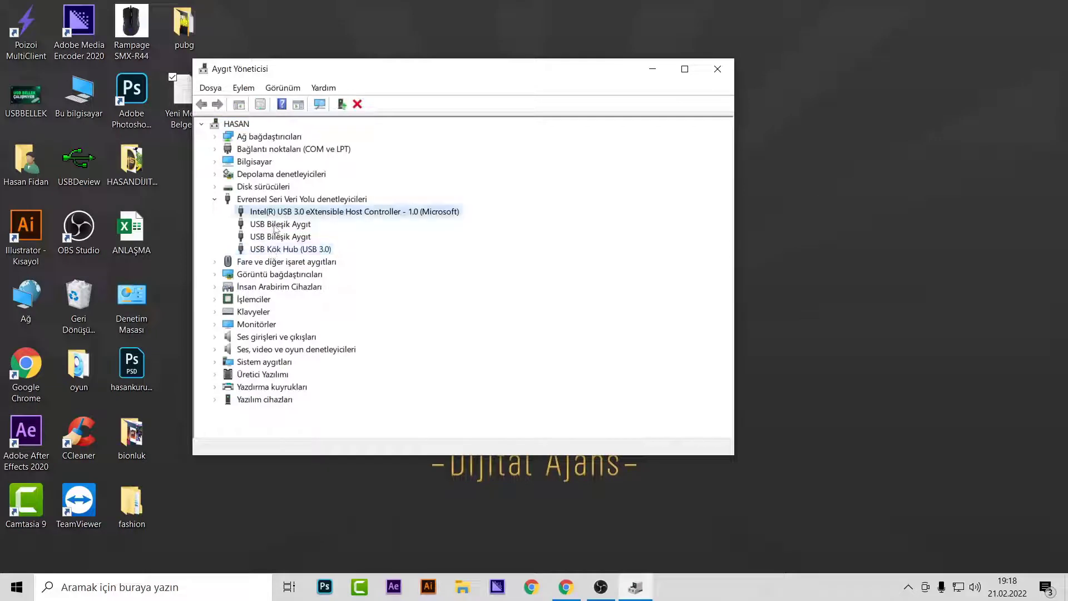
{"action": "left_click", "coordinate": [272, 250]}
{"action": "left_click", "coordinate": [275, 237]}
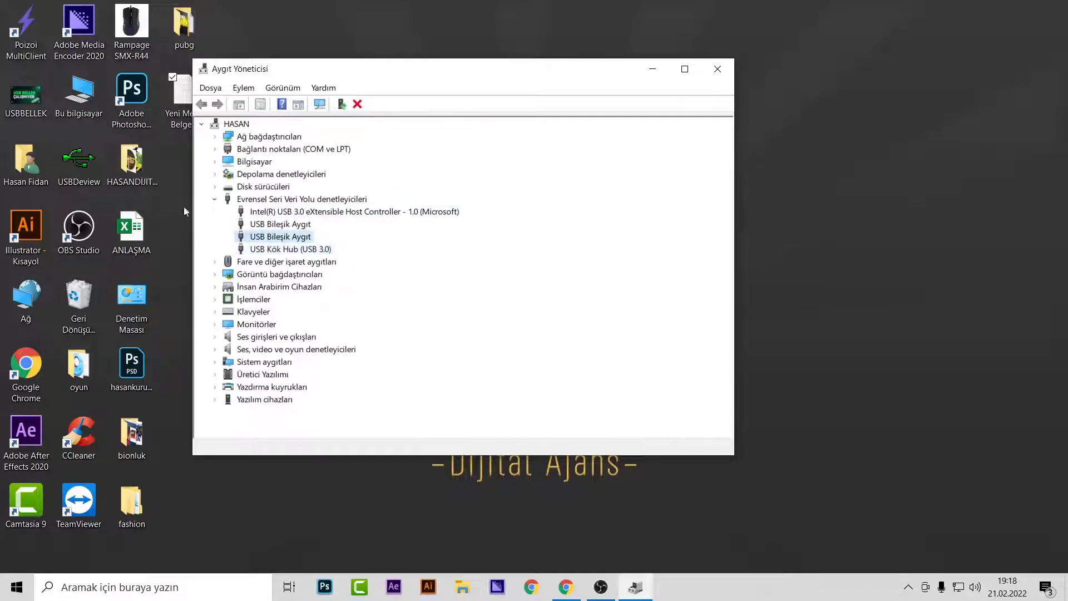
Try the uninstall option on the second USB Bileşik Aygıt and scan for hardware changes, finishing with Aygıt Yöneticisi closed.
{"action": "right_click", "coordinate": [263, 238]}
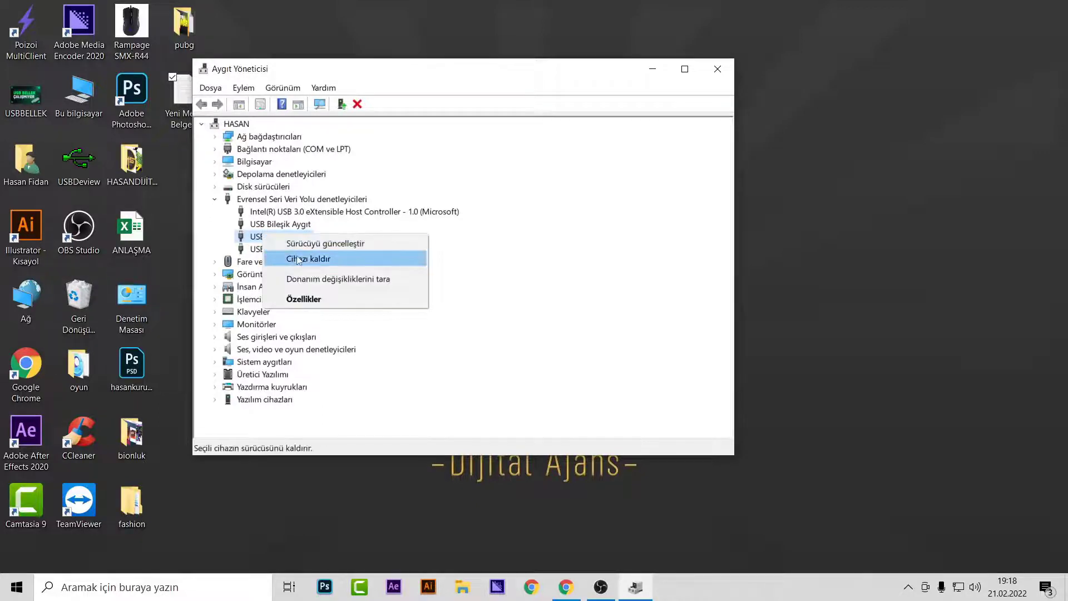
{"action": "left_click", "coordinate": [366, 259]}
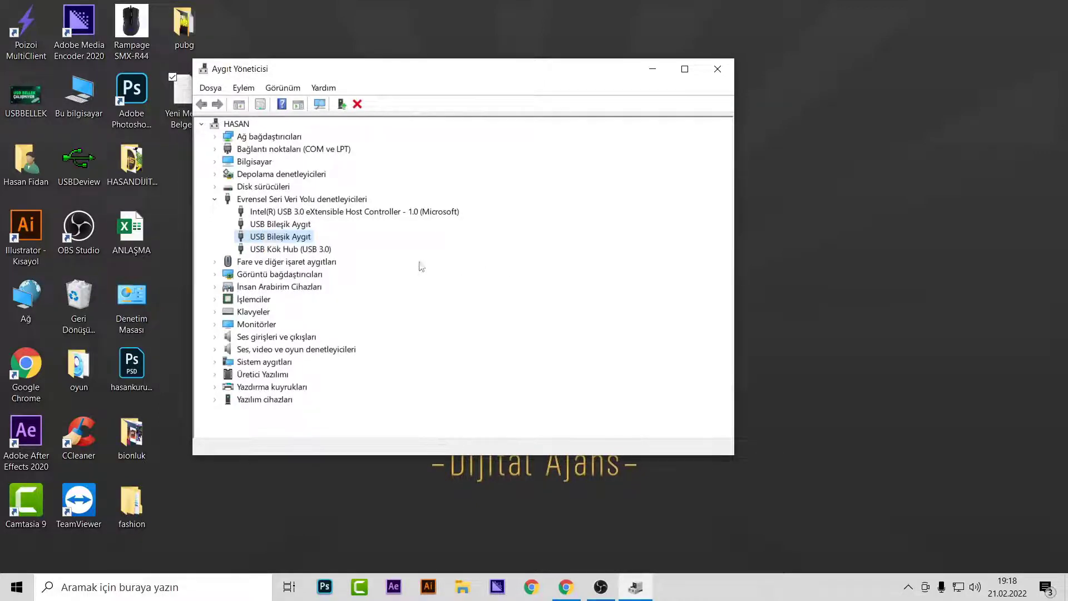
{"action": "right_click", "coordinate": [298, 238]}
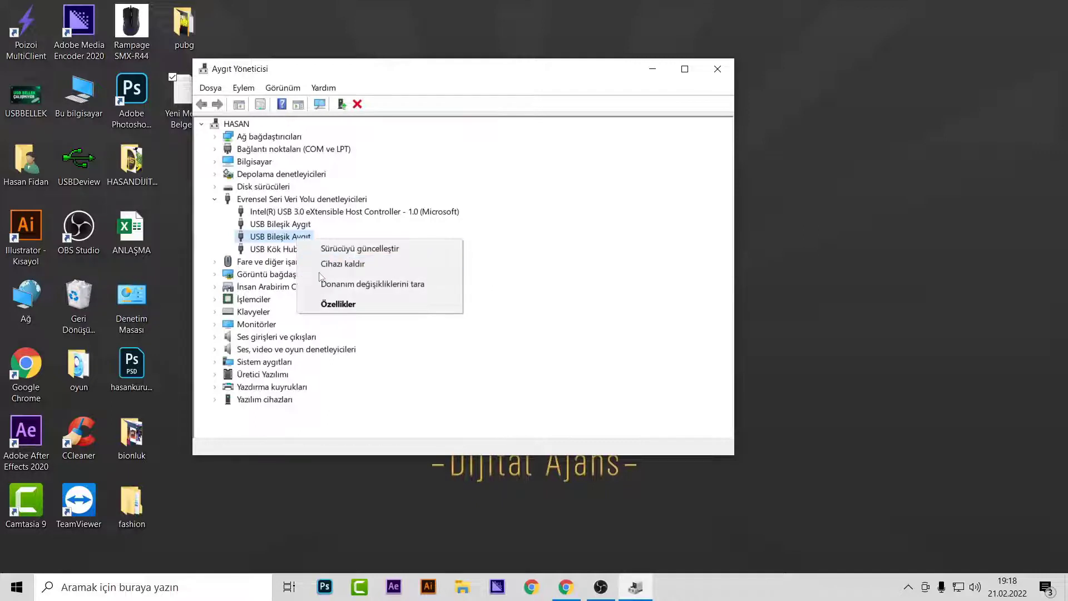
{"action": "left_click", "coordinate": [352, 286]}
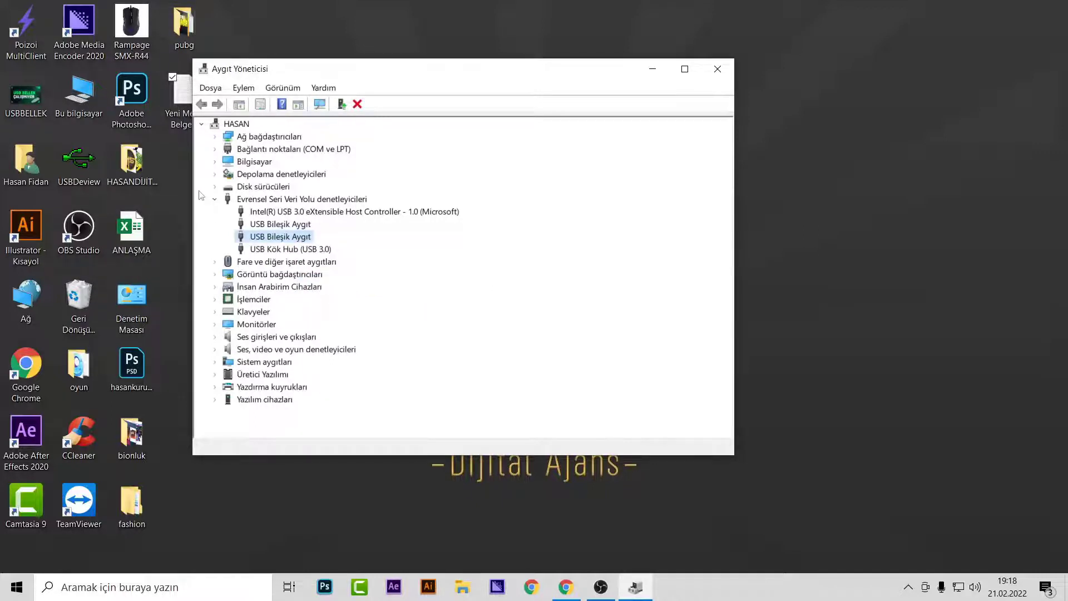
{"action": "left_click", "coordinate": [716, 69]}
{"action": "key", "text": "super+s"}
{"action": "type", "text": "cm"}
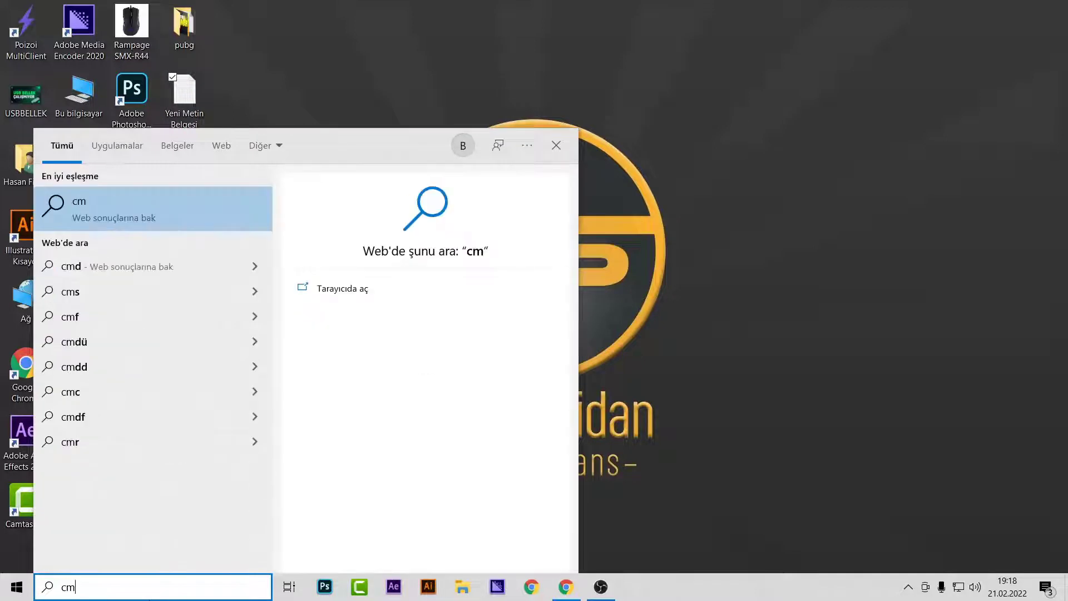
{"action": "type", "text": "d"}
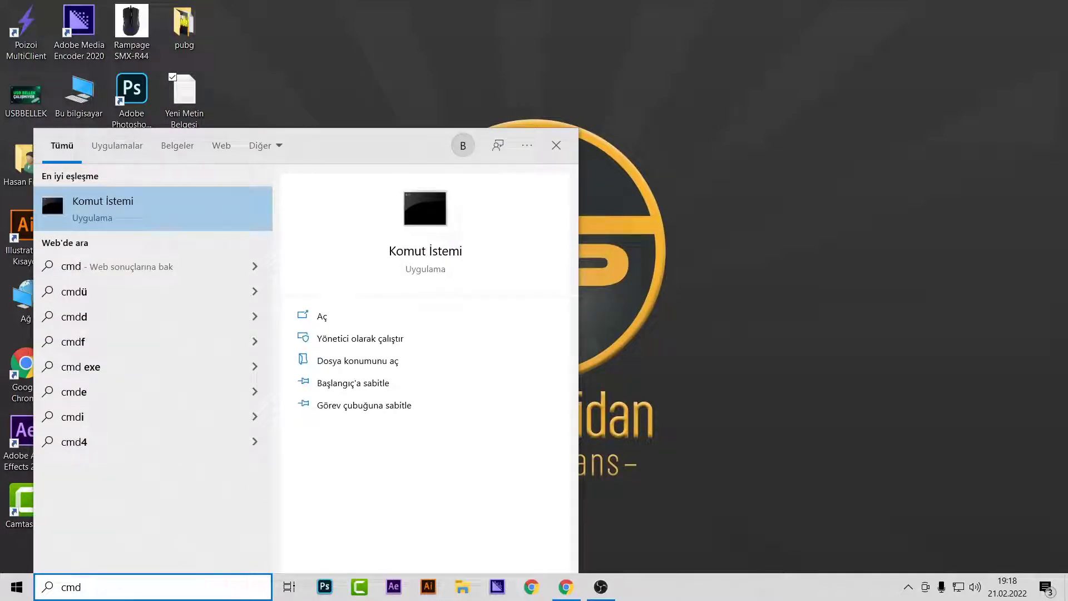
{"action": "left_click", "coordinate": [120, 215]}
{"action": "left_click", "coordinate": [702, 103]}
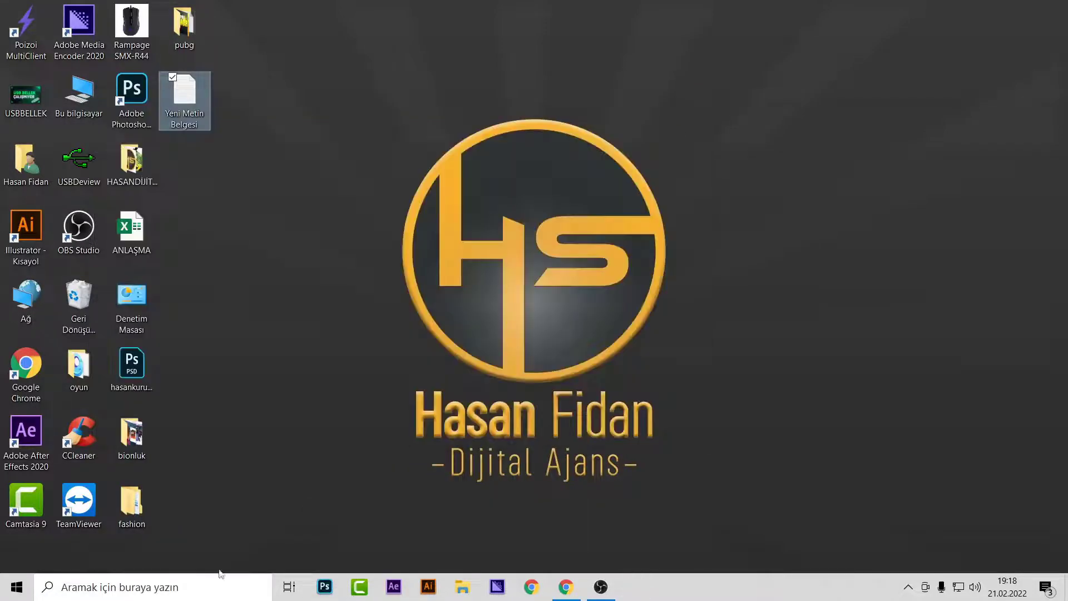
Search for cmd and run Komut İstemi as administrator.
{"action": "left_click", "coordinate": [211, 590]}
{"action": "type", "text": "cmd"}
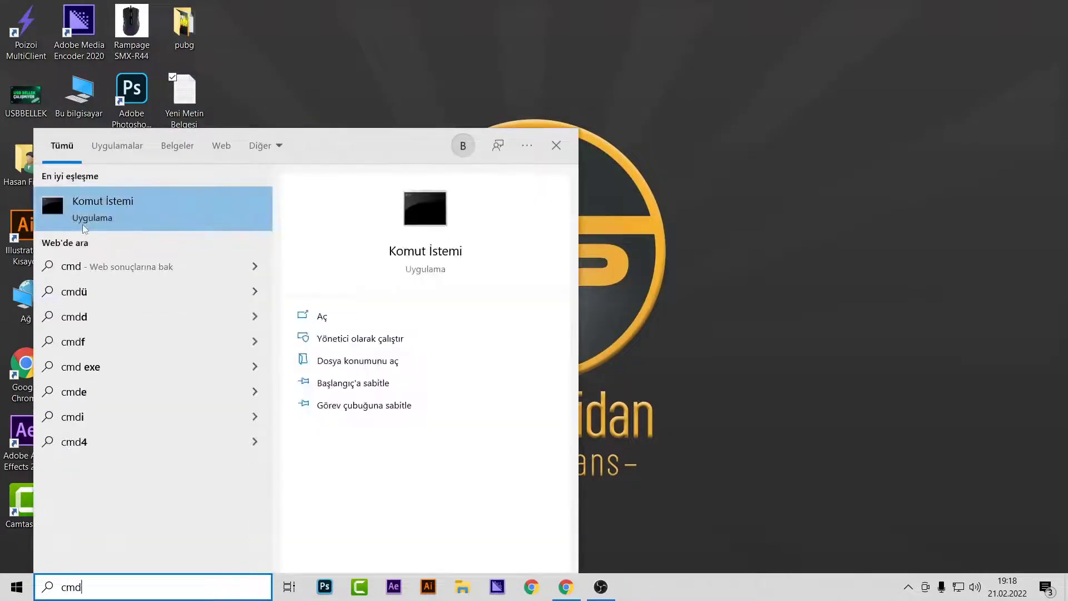
{"action": "right_click", "coordinate": [106, 212]}
{"action": "left_click", "coordinate": [151, 228]}
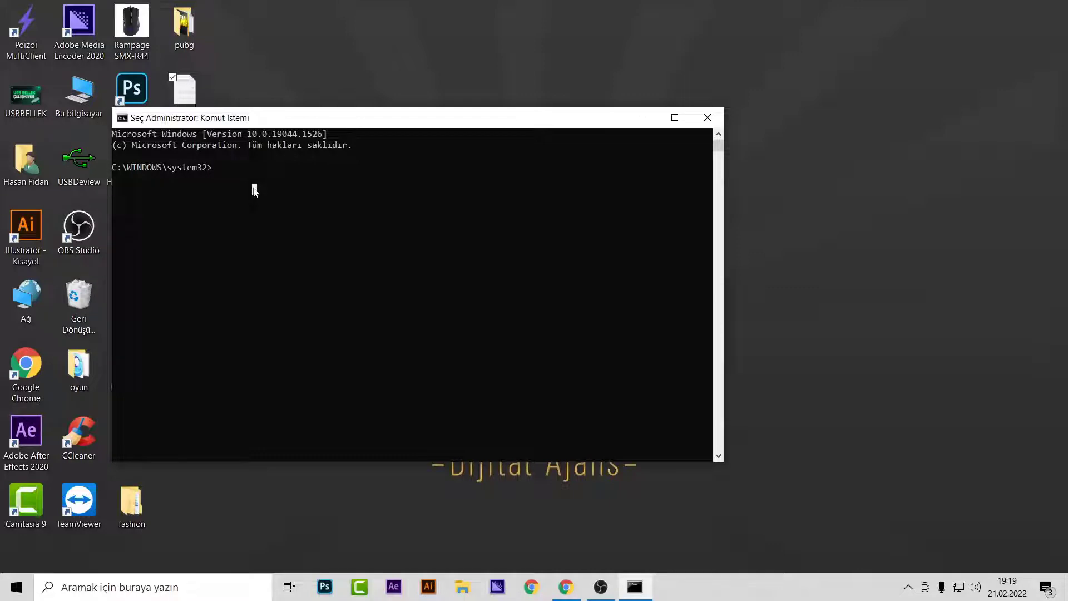
Paste the attrib -h -r -s /s /d command, replace its final d with e, and try to run it.
{"action": "right_click", "coordinate": [255, 190]}
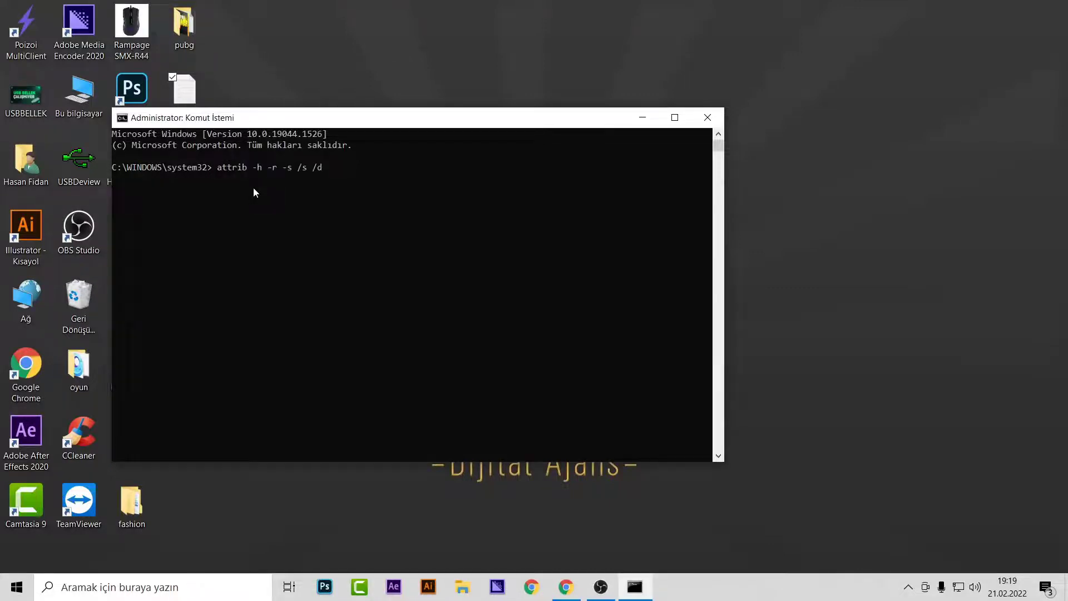
{"action": "left_click", "coordinate": [355, 200]}
{"action": "left_click", "coordinate": [335, 177]}
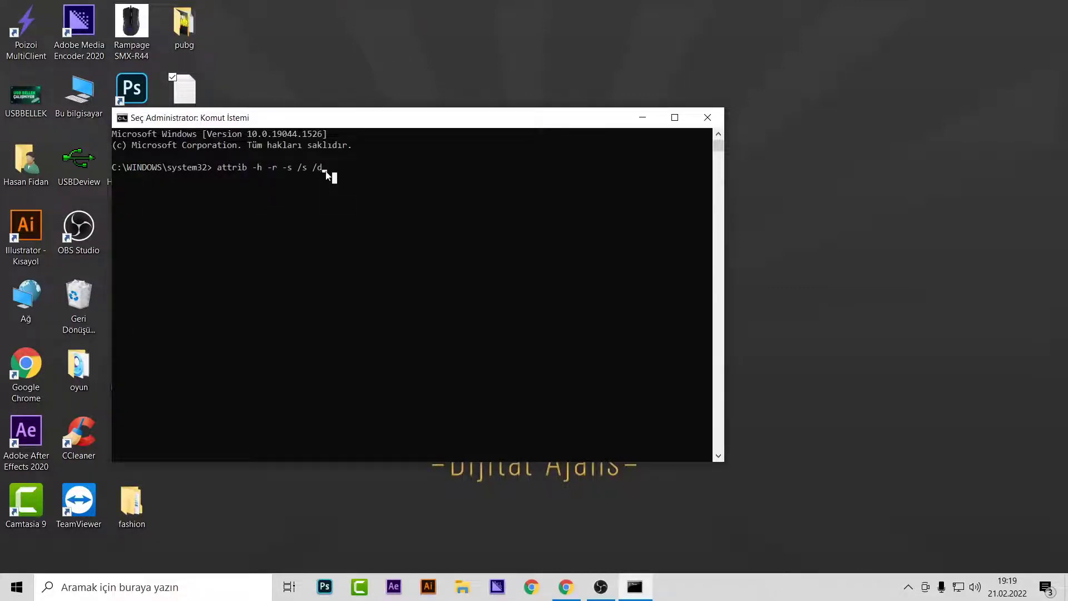
{"action": "left_click", "coordinate": [326, 171]}
{"action": "key", "text": "BackSpace"}
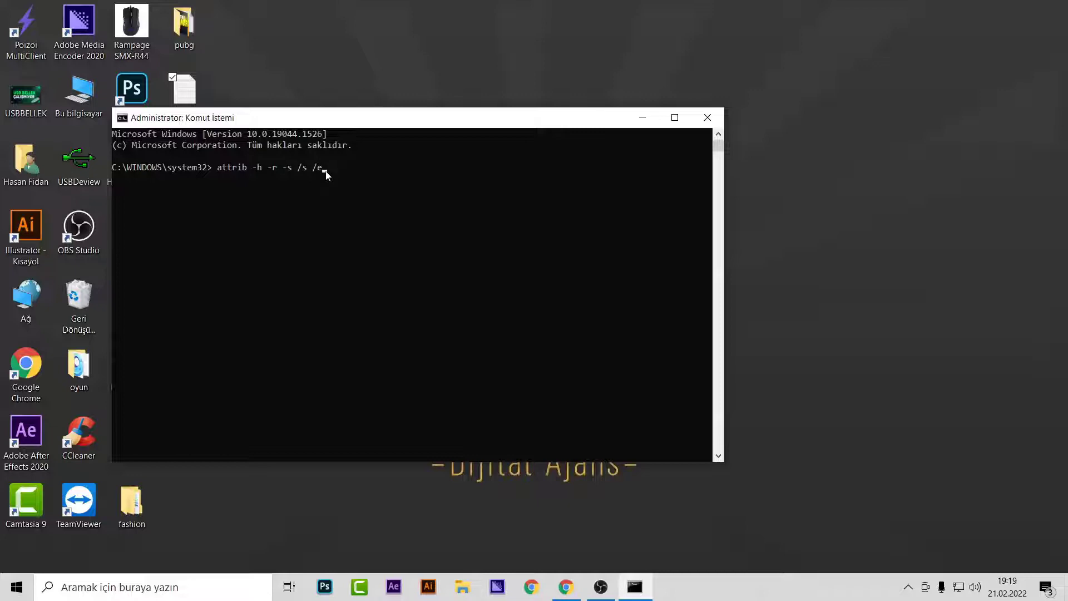
{"action": "key", "text": "Return"}
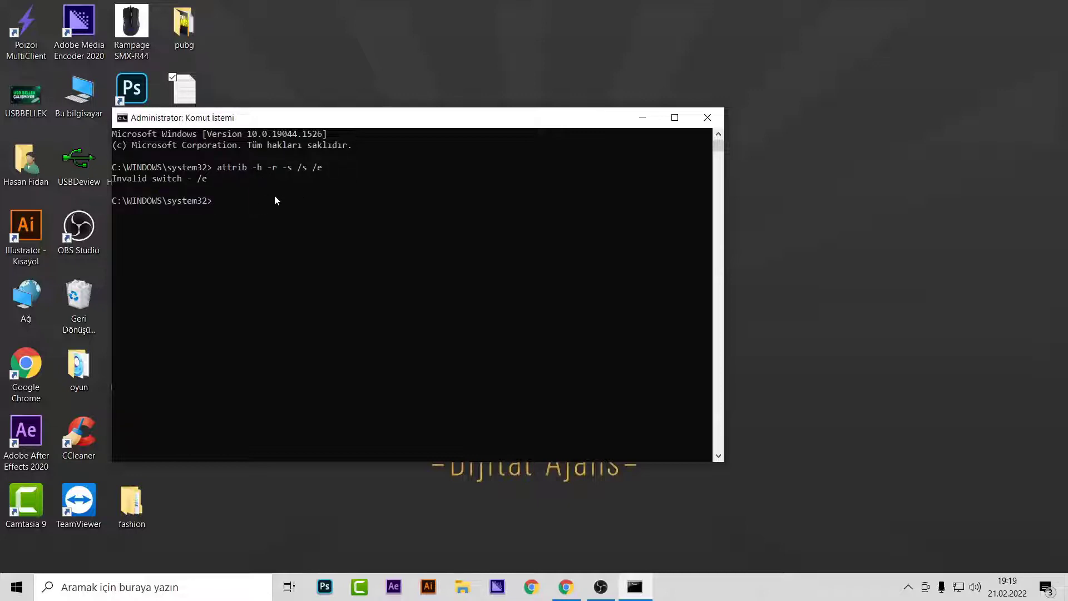
Run the command again as attrib -h -r -s /s /d and close Komut İstemi.
{"action": "key", "text": "Up"}
{"action": "key", "text": "BackSpace"}
{"action": "type", "text": "d"}
{"action": "key", "text": "Return"}
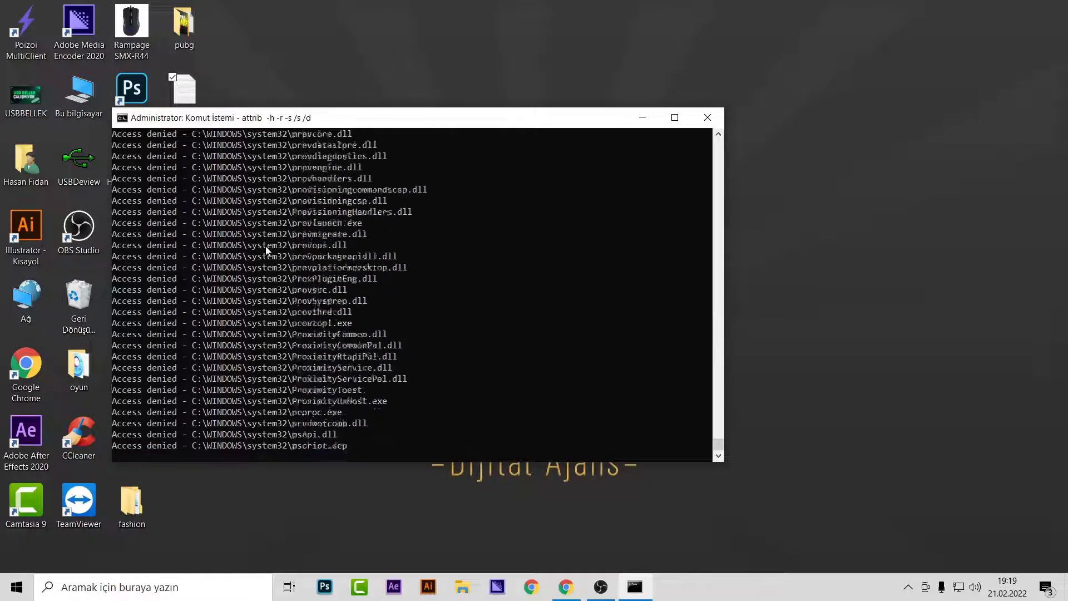
{"action": "left_click", "coordinate": [707, 117]}
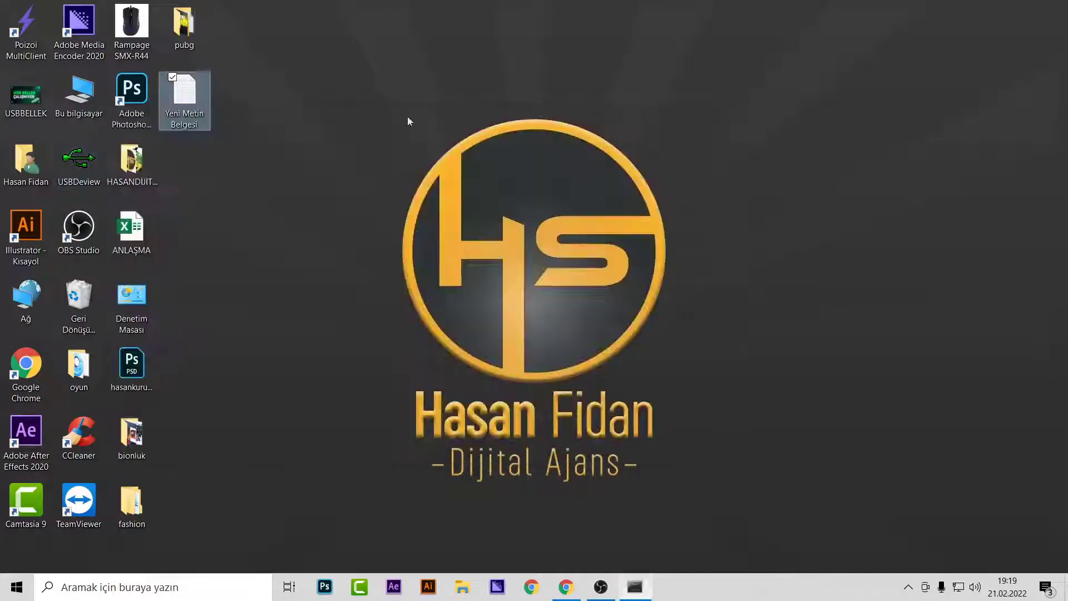
Open Bu bilgisayar and refresh its list of drives.
{"action": "double_click", "coordinate": [78, 94]}
{"action": "right_click", "coordinate": [600, 469]}
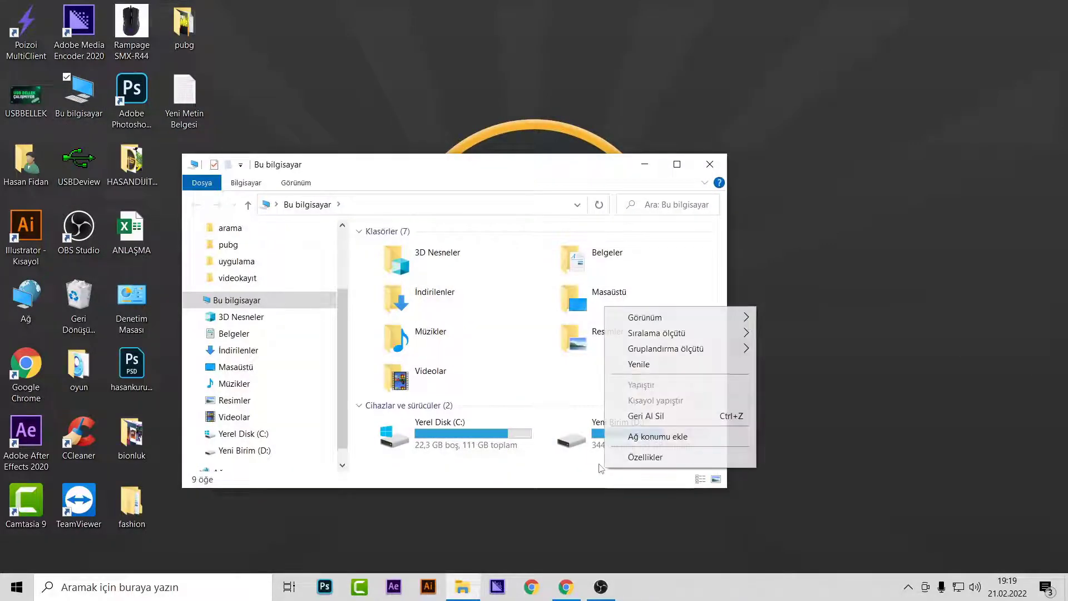
{"action": "left_click", "coordinate": [639, 364]}
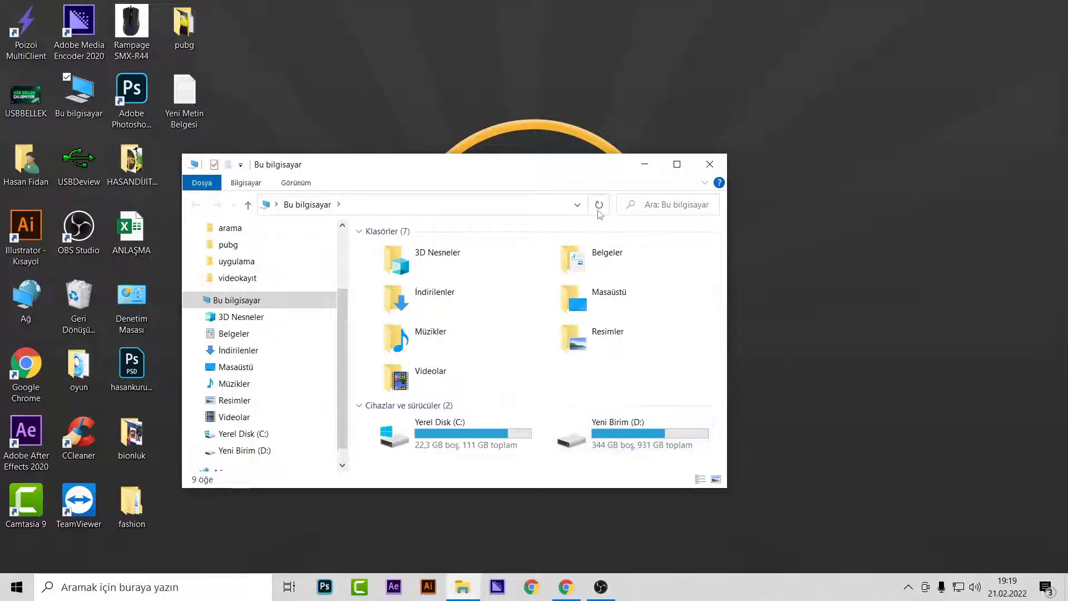